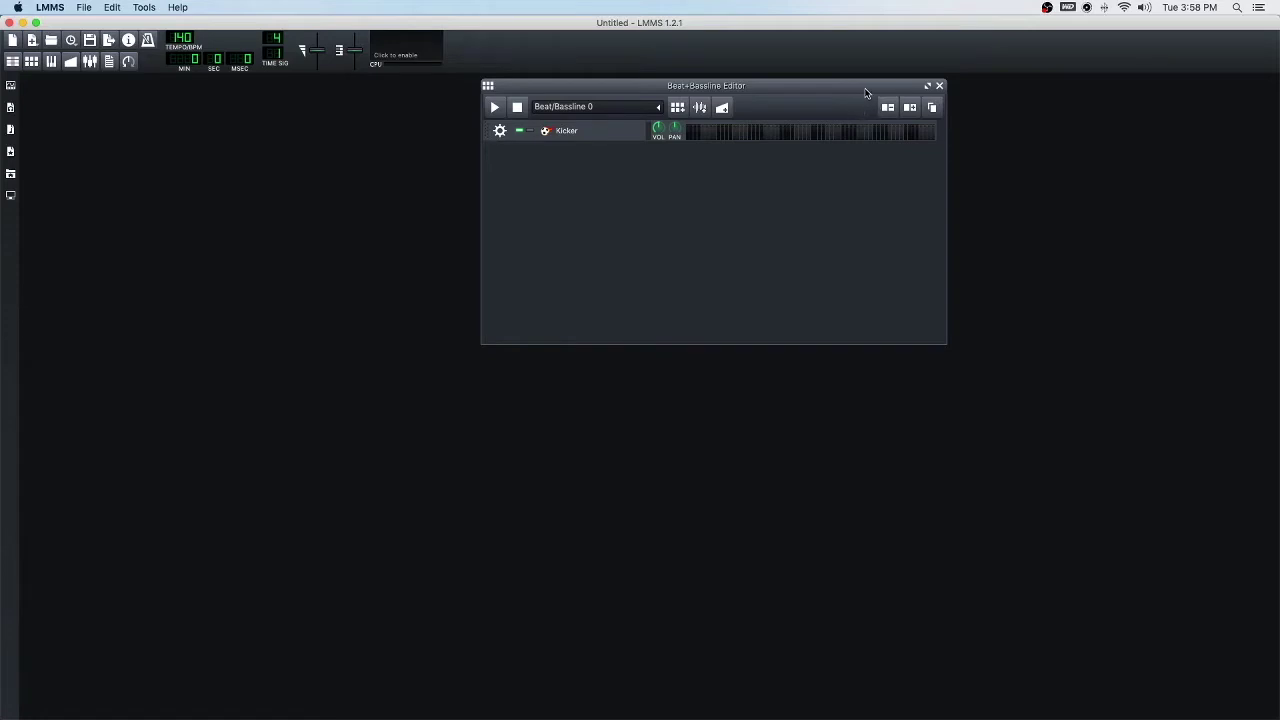
# Maximize the Beat+Bassline Editor and set the time signature's denominator to 4
pyautogui.doubleClick(866, 88)
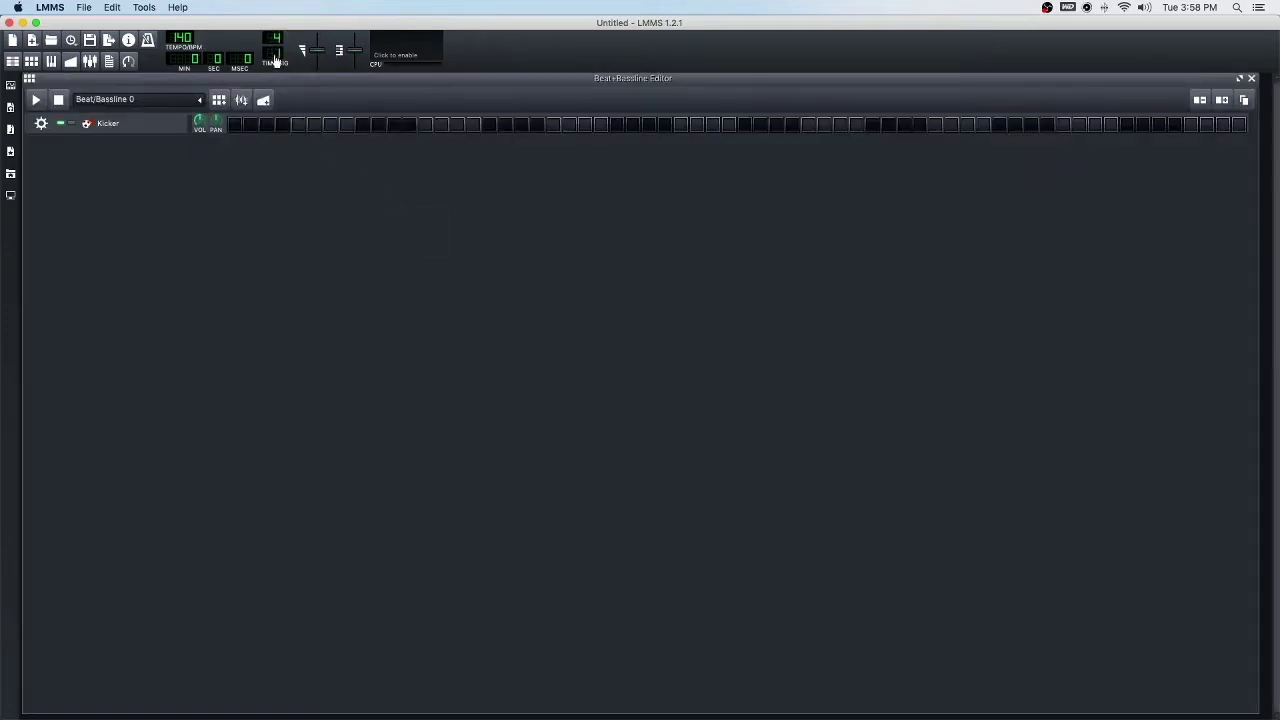
pyautogui.moveTo(280, 57); pyautogui.dragTo(280, 22)
pyautogui.doubleClick(280, 63)
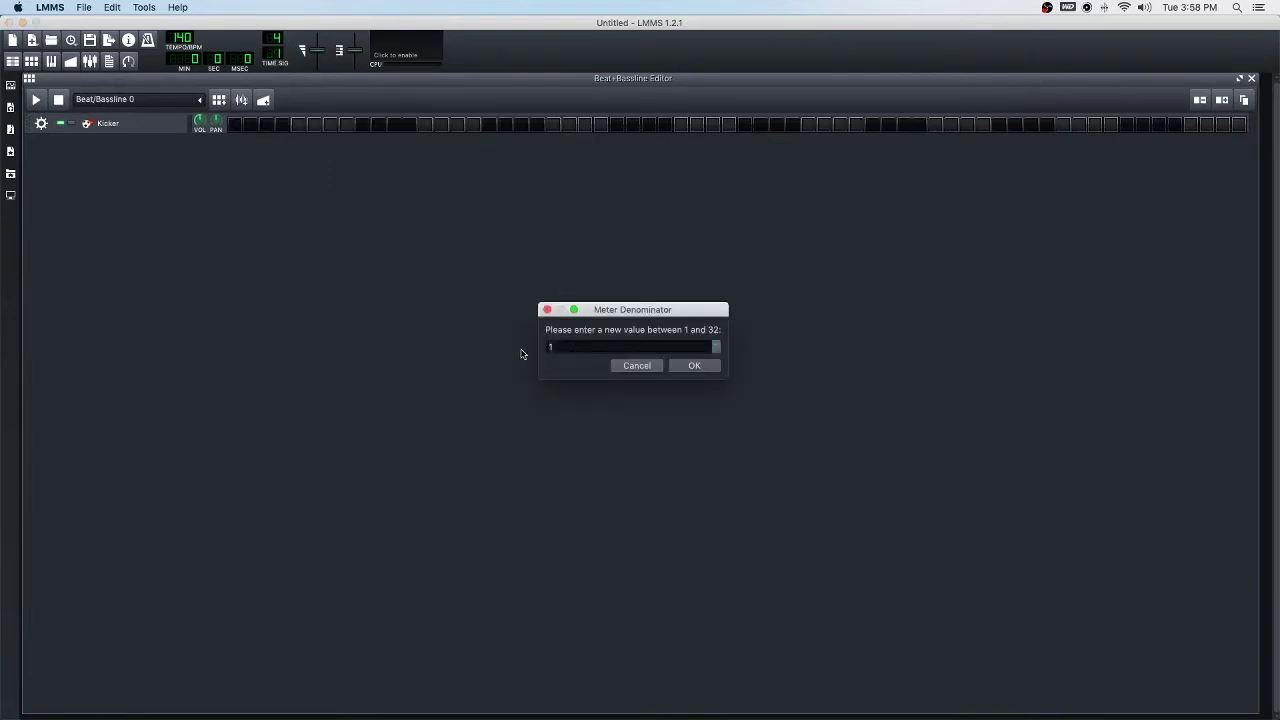
pyautogui.write('4')
pyautogui.click(691, 368)
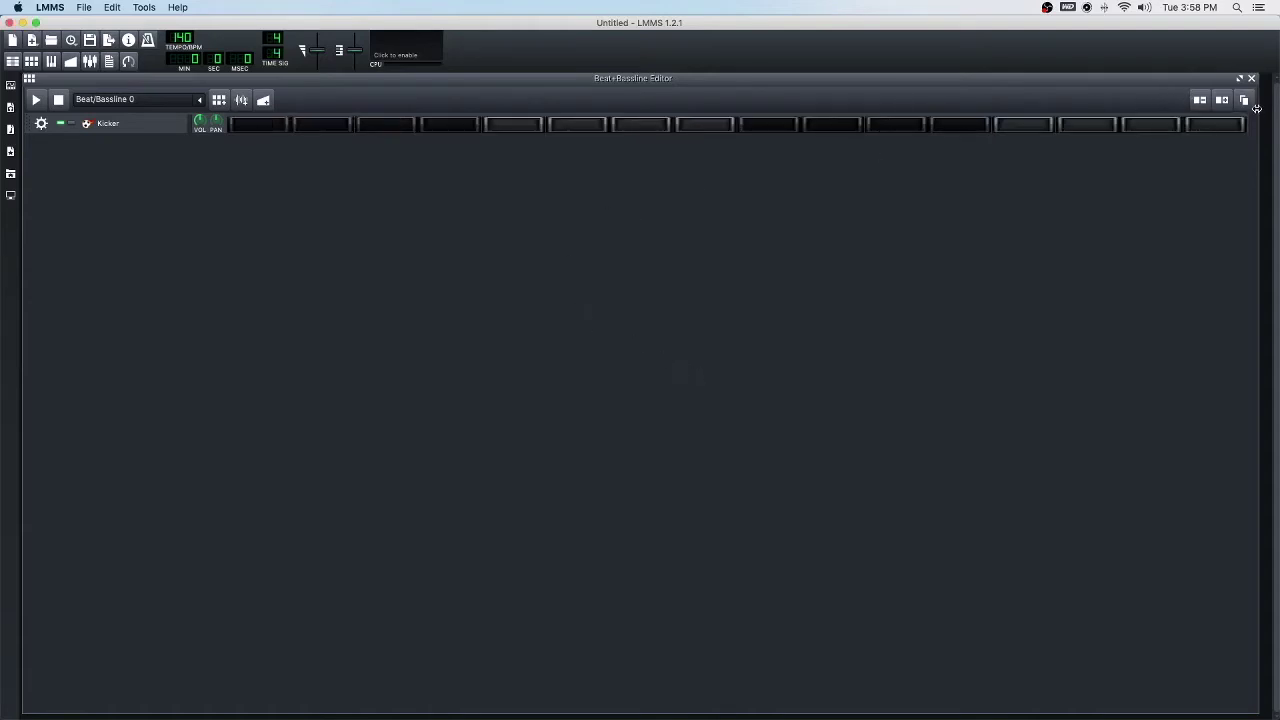
# Narrow and reposition the Beat+Bassline Editor window, and lower the master volume
pyautogui.moveTo(1256, 107); pyautogui.dragTo(746, 107)
pyautogui.moveTo(572, 79); pyautogui.dragTo(719, 87)
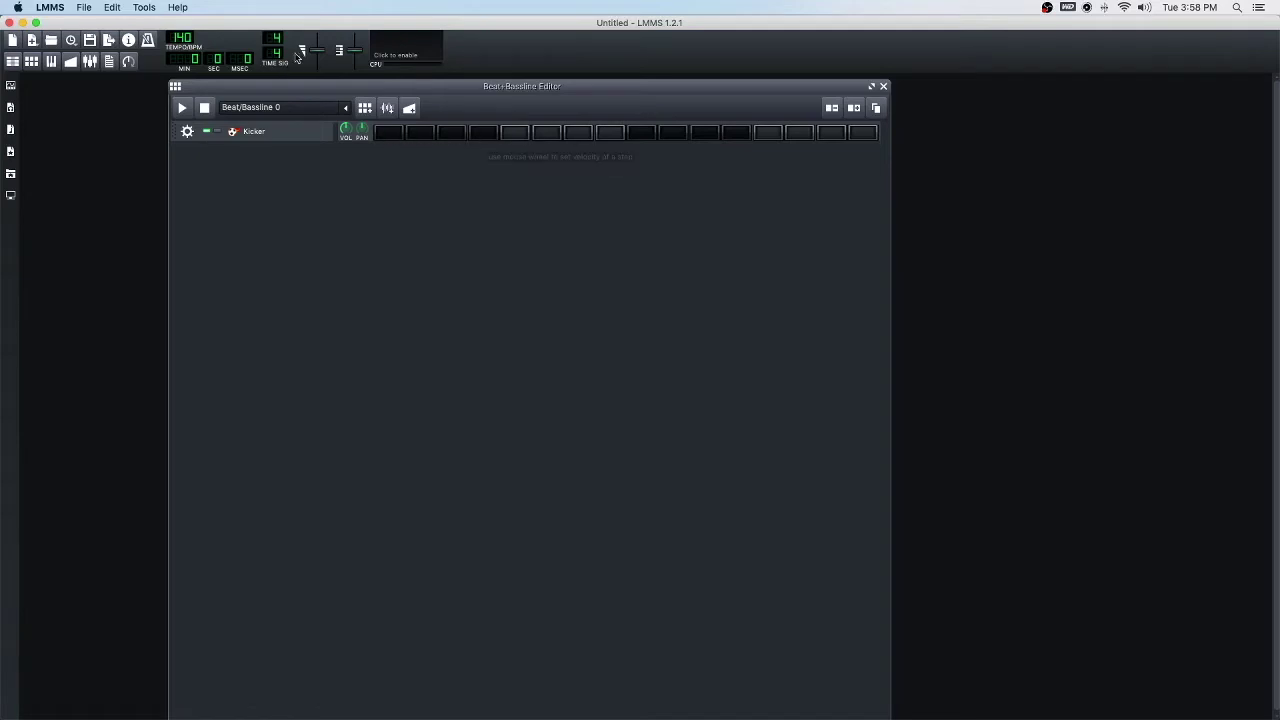
pyautogui.moveTo(315, 54); pyautogui.dragTo(318, 63)
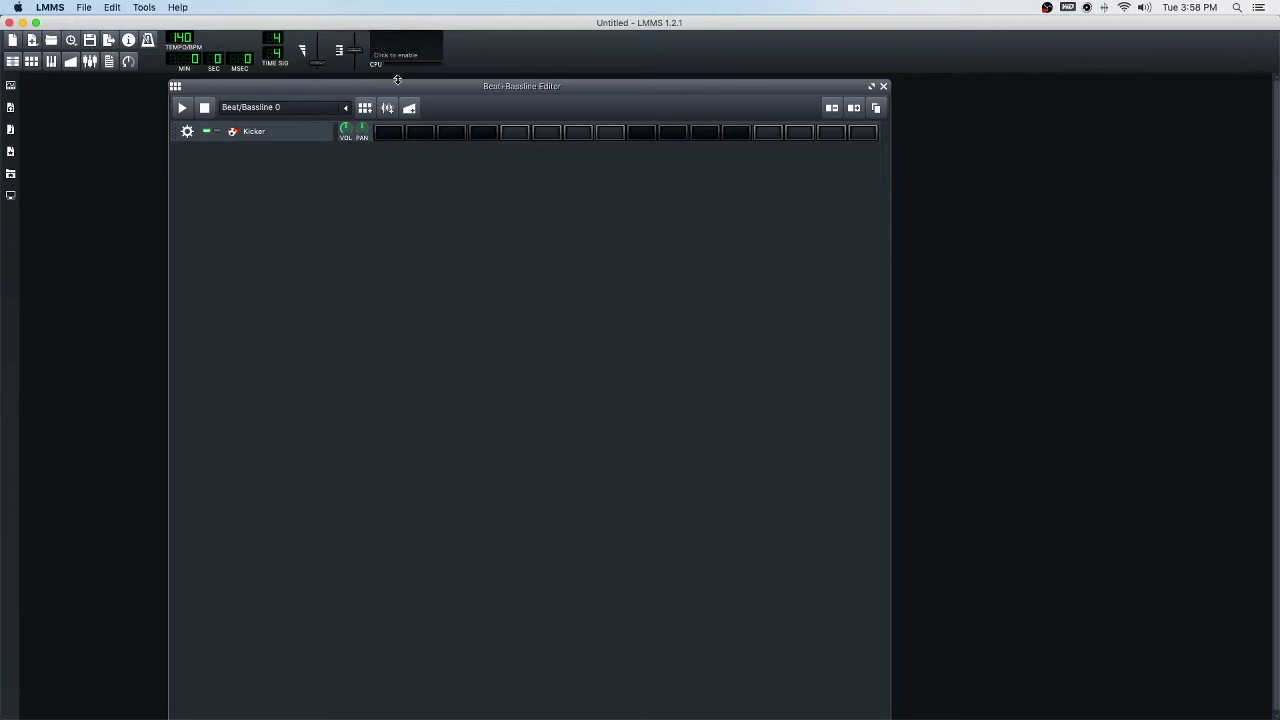
# Place Kicker hits on steps 1, 5, 9 and 13 of the 16-step pattern
pyautogui.click(393, 136)
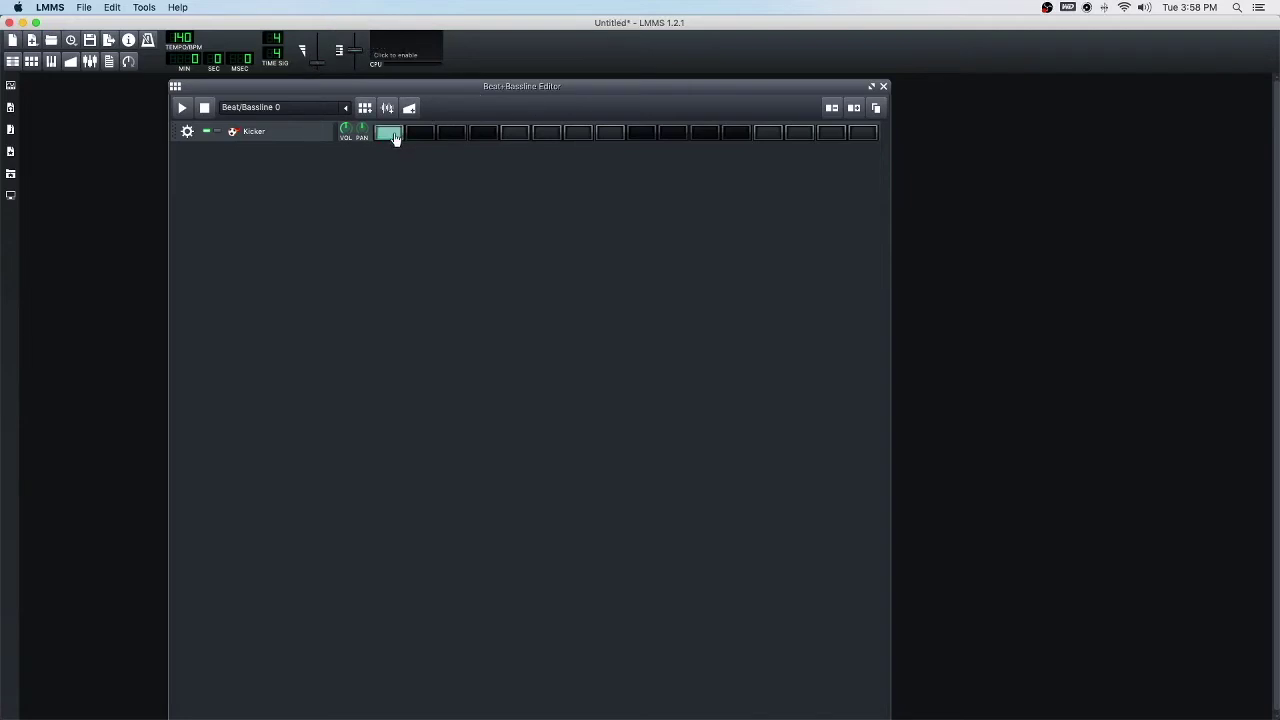
pyautogui.click(516, 137)
pyautogui.click(645, 136)
pyautogui.click(767, 137)
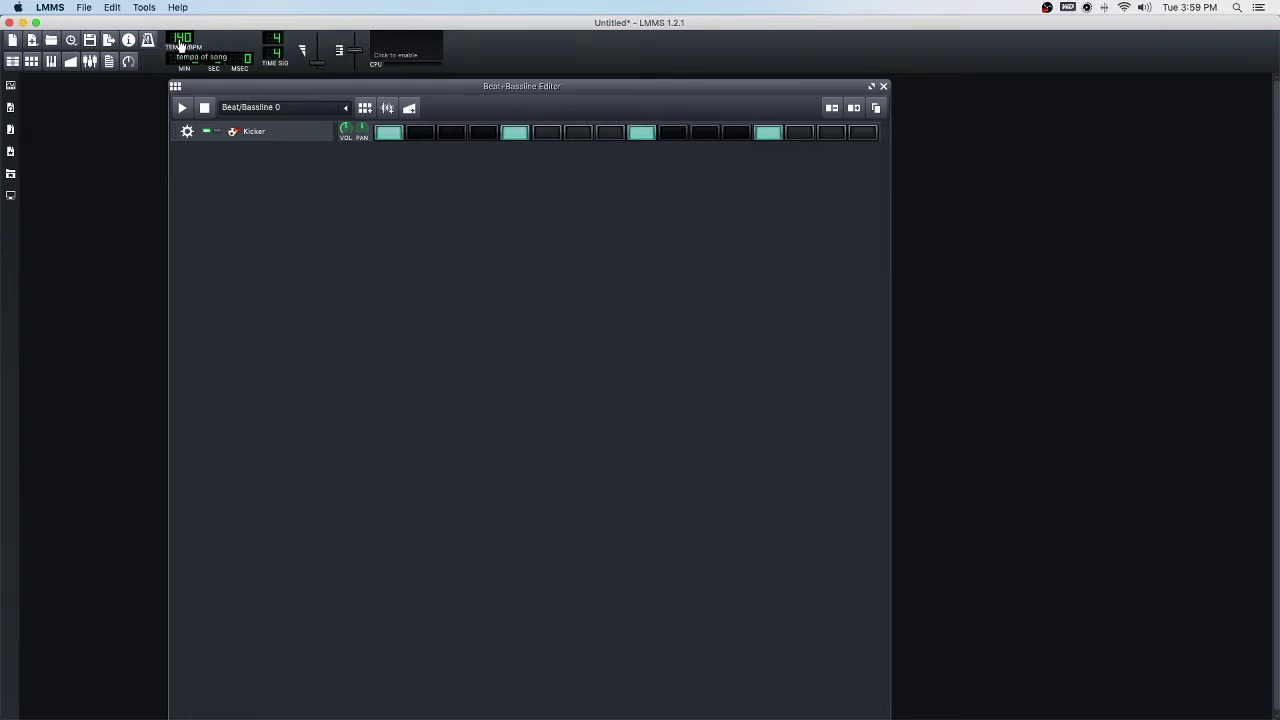
# Play the Kicker pattern, fine-tune the master volume during playback, and stop it
pyautogui.click(181, 107)
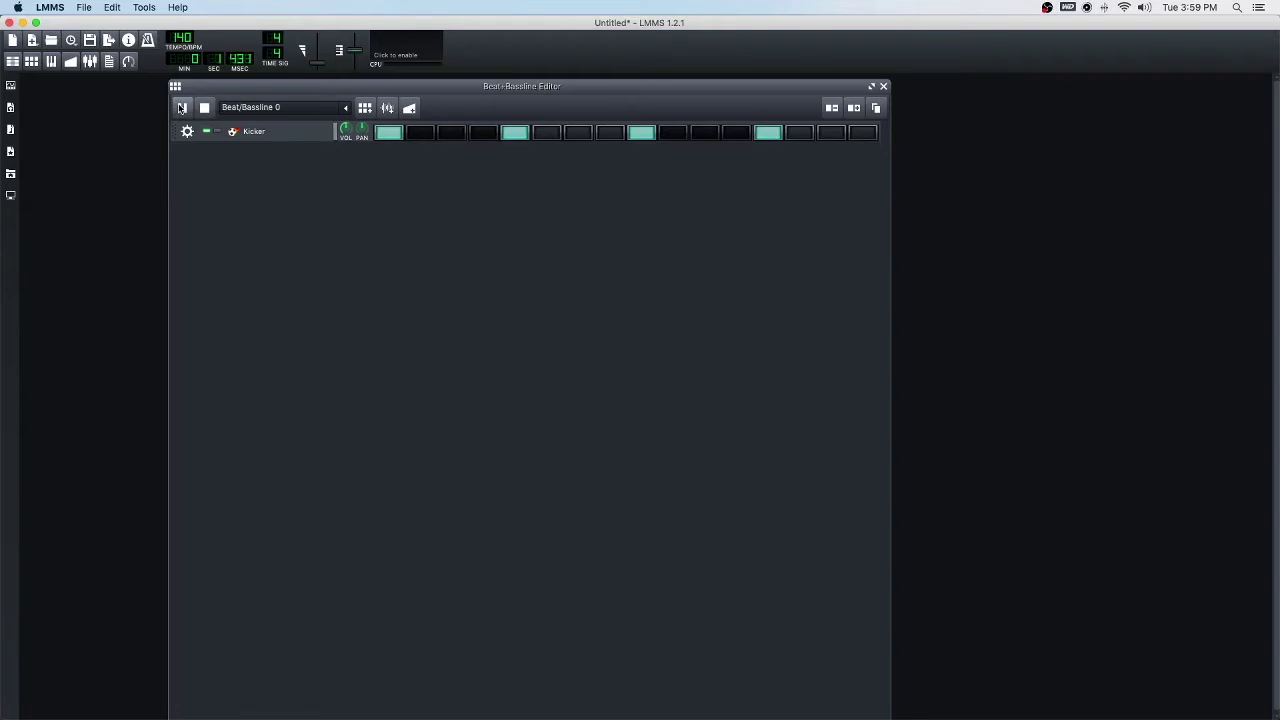
pyautogui.moveTo(317, 57); pyautogui.dragTo(320, 62)
pyautogui.click(204, 108)
# Set the song tempo to 90 BPM
pyautogui.moveTo(187, 41); pyautogui.dragTo(187, 40)
pyautogui.doubleClick(185, 40)
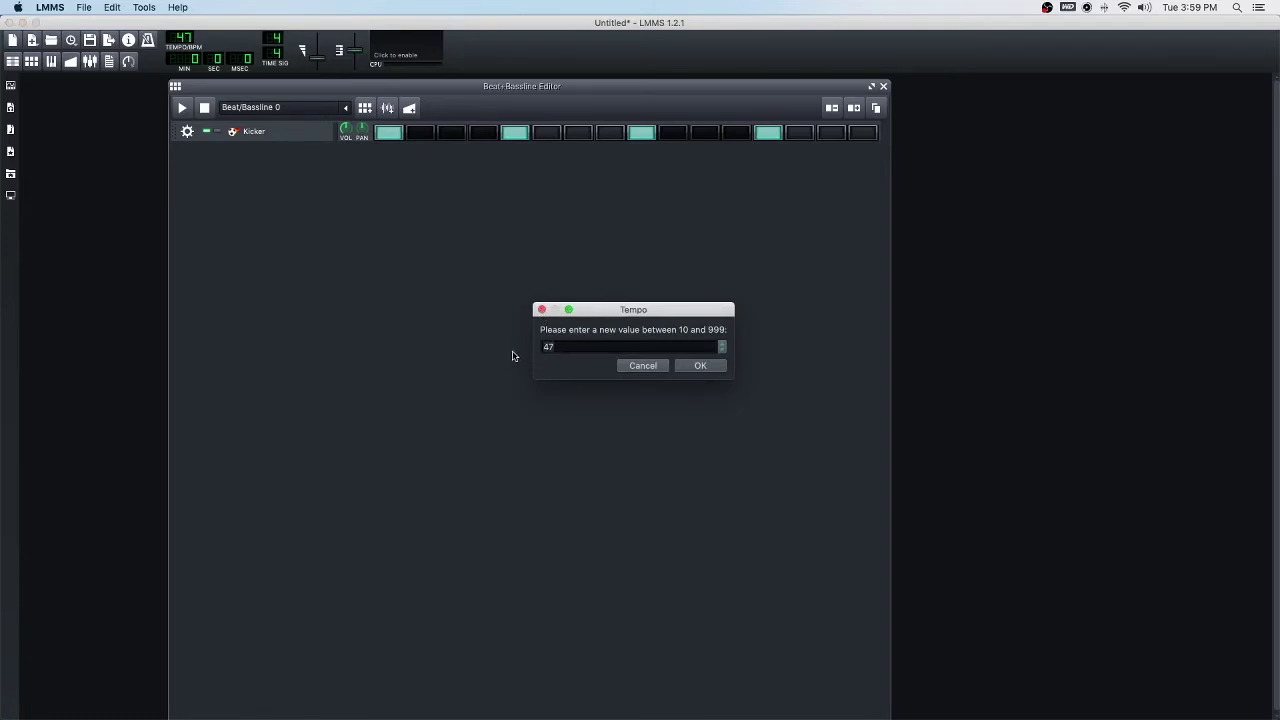
pyautogui.press('BackSpace')
pyautogui.press('BackSpace')
pyautogui.write('90')
pyautogui.click(700, 365)
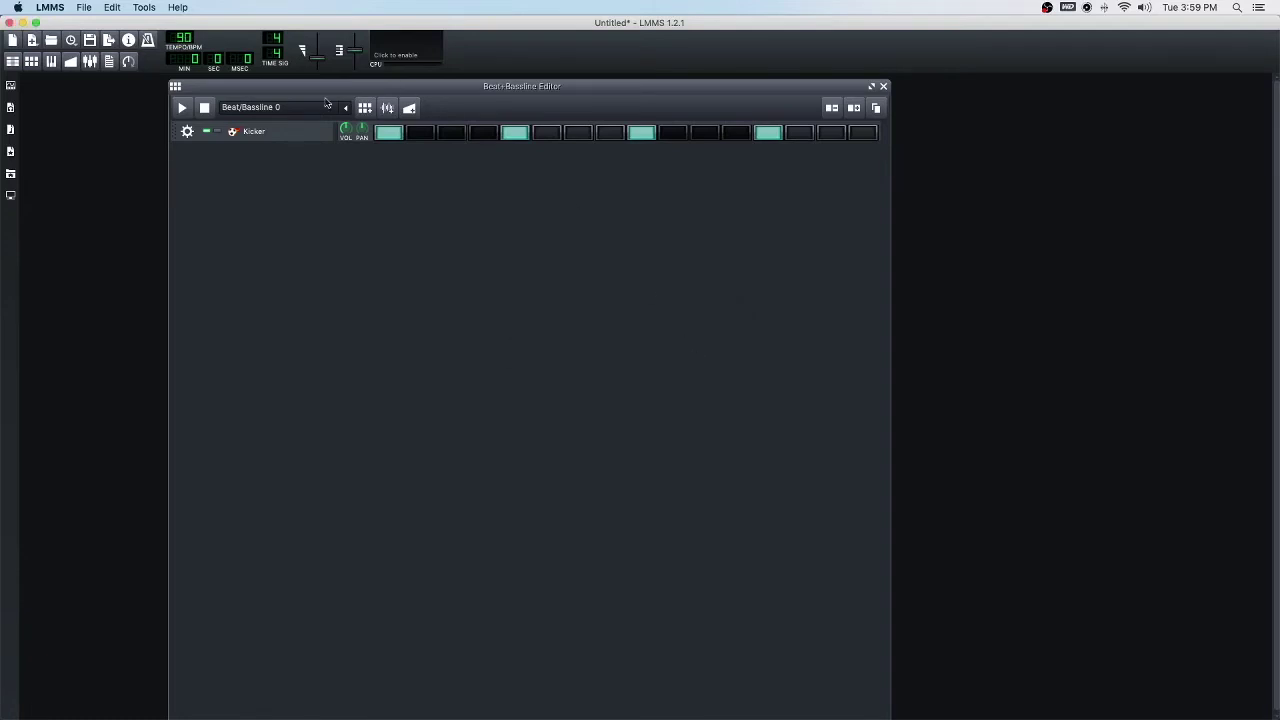
# Play the Kicker pattern at the new tempo, moving the editor window aside, and stop playback
pyautogui.click(182, 108)
pyautogui.moveTo(274, 90); pyautogui.dragTo(336, 80)
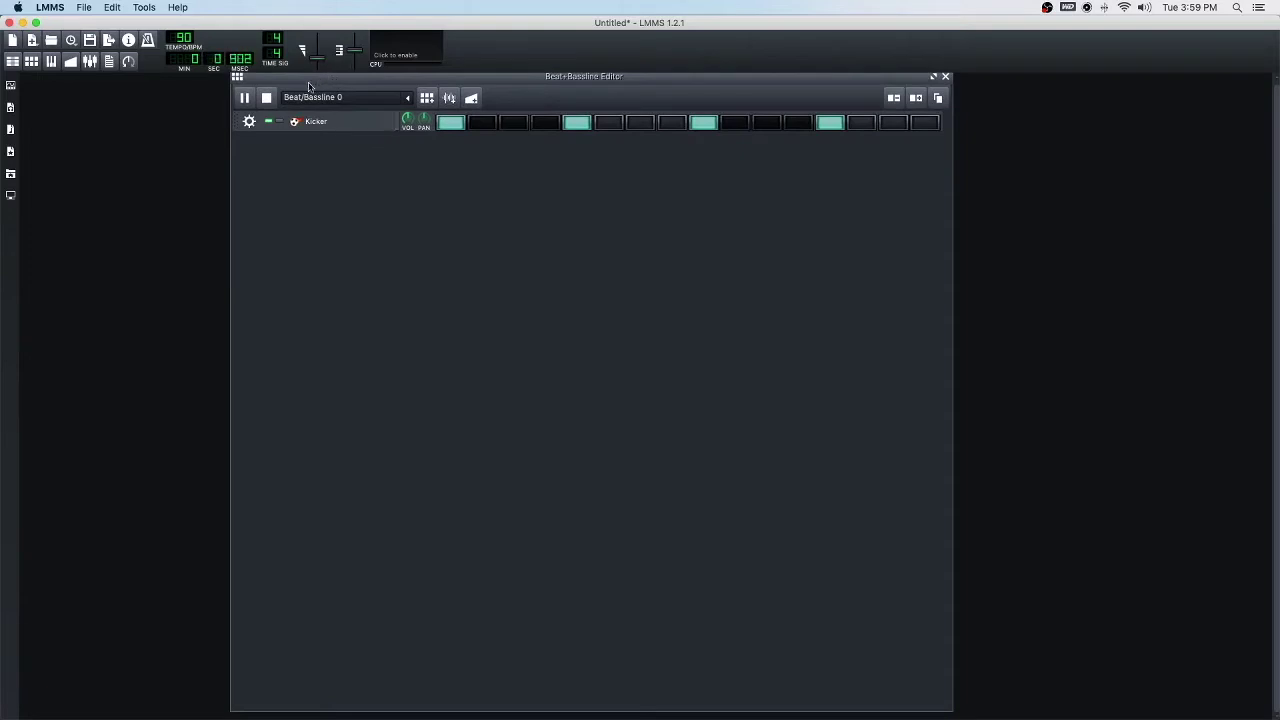
pyautogui.click(266, 98)
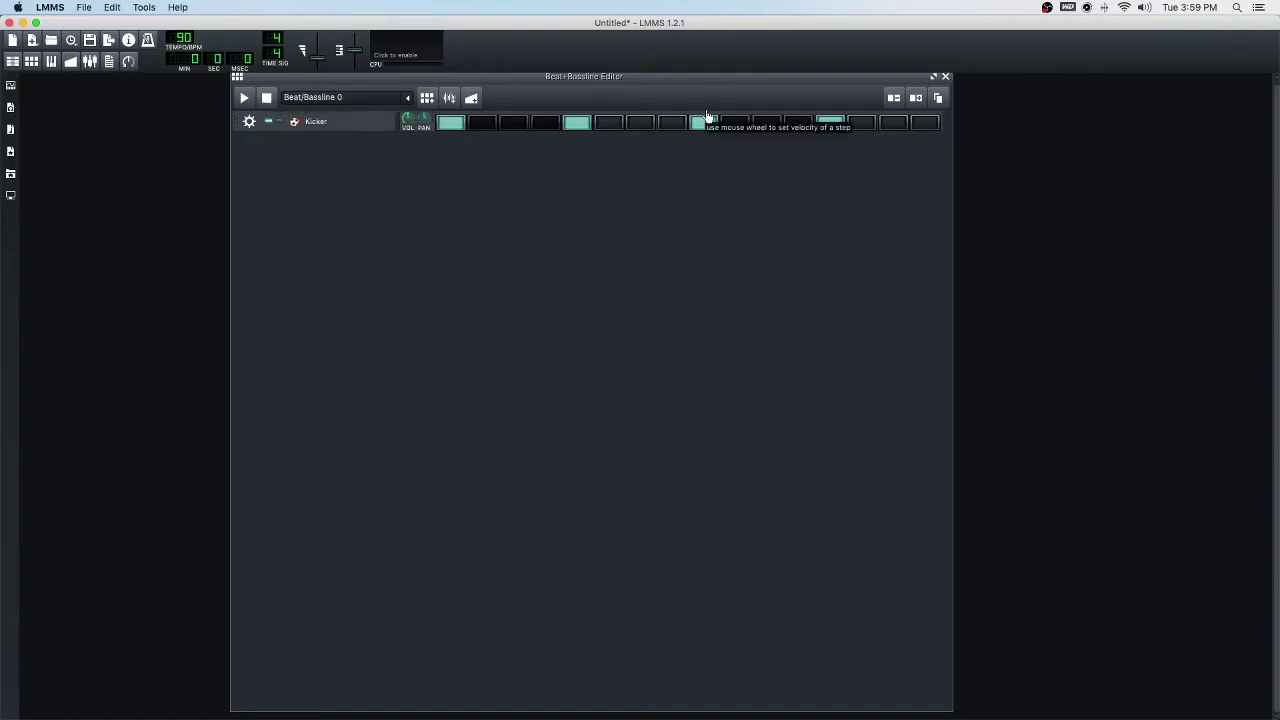
# Clear the four Kicker hits so the 16-step pattern is empty
pyautogui.click(834, 127)
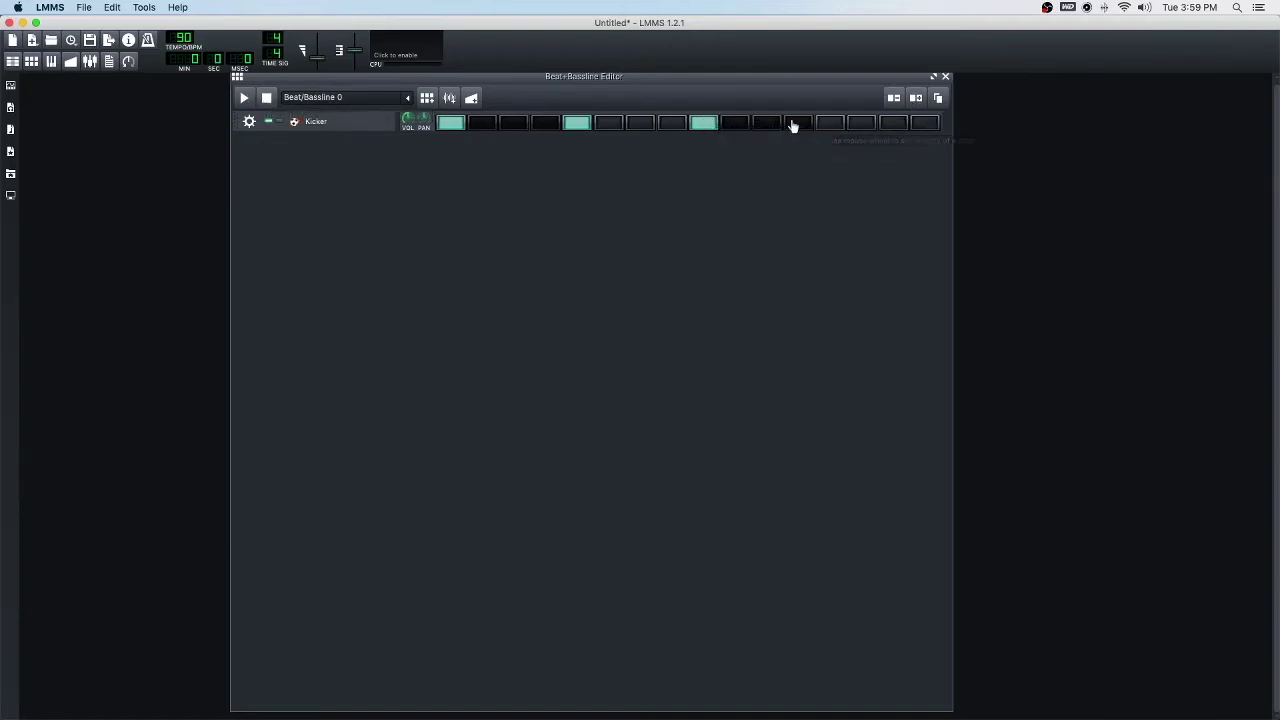
pyautogui.click(451, 128)
pyautogui.click(583, 131)
pyautogui.click(710, 127)
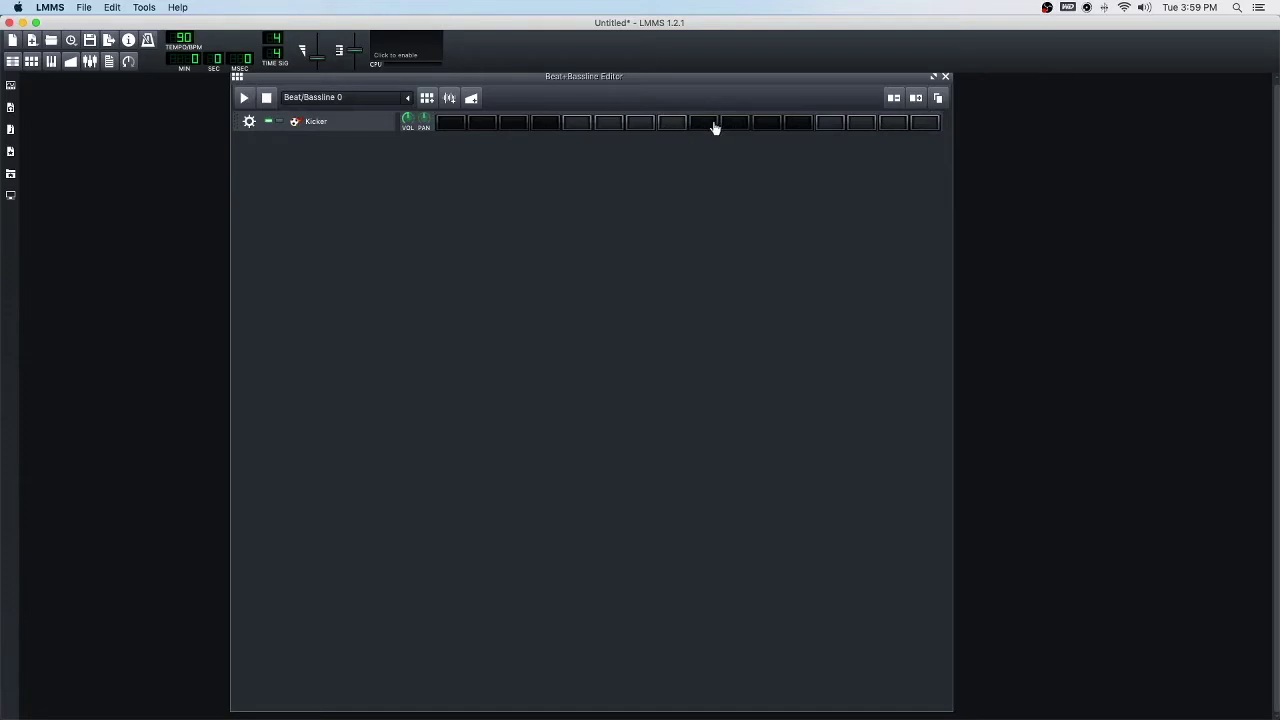
# Extend the pattern to 32 steps and place a Kicker hit on every fourth step, starting at step 1
pyautogui.moveTo(816, 80); pyautogui.dragTo(890, 95)
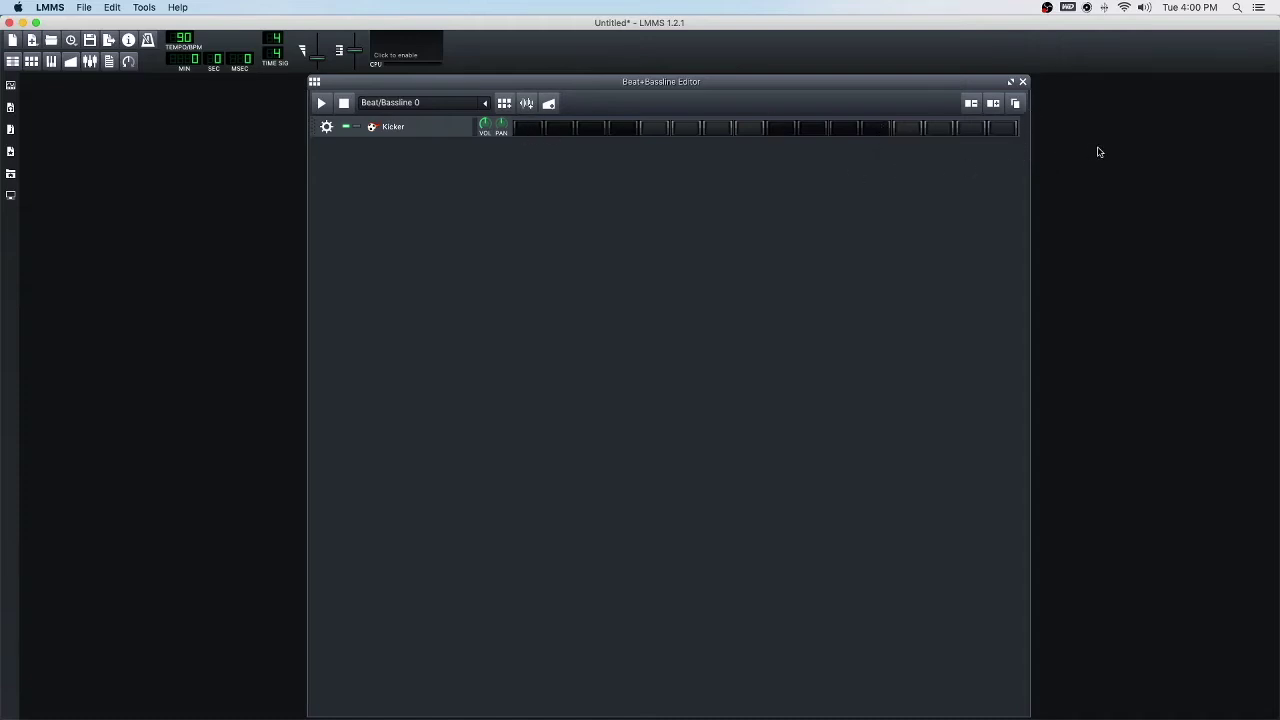
pyautogui.click(993, 104)
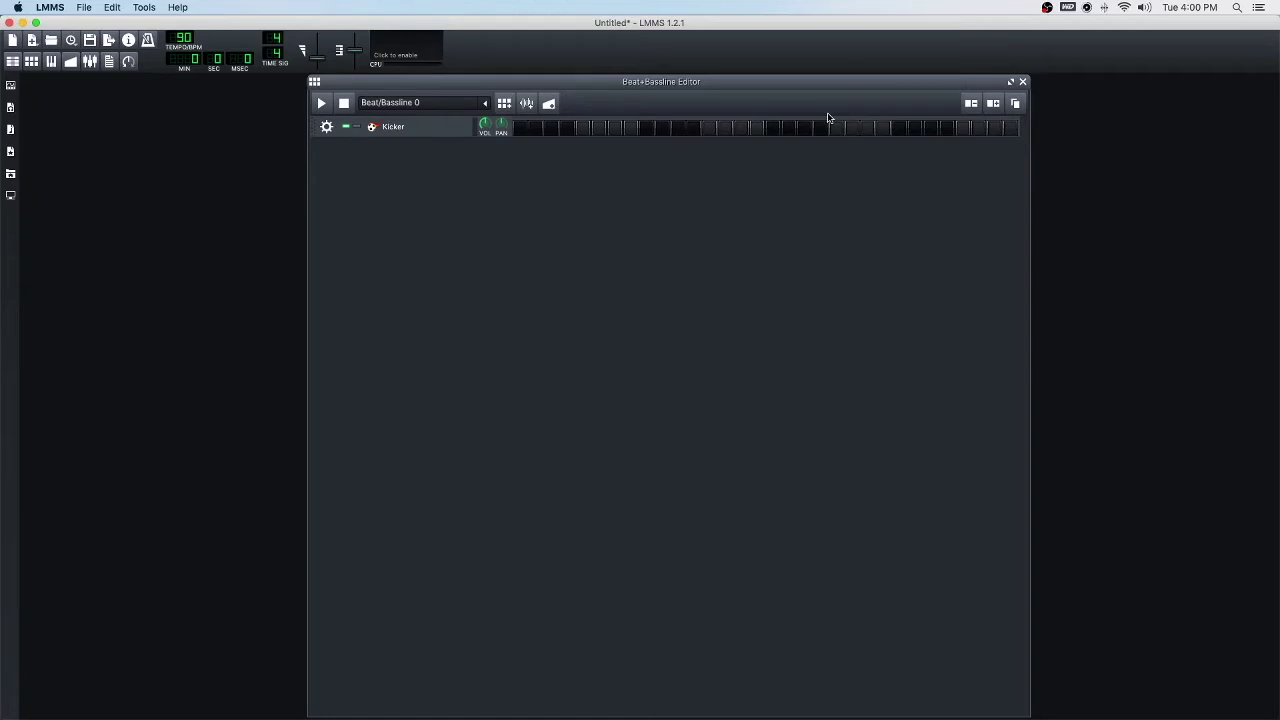
pyautogui.click(519, 128)
pyautogui.click(582, 128)
pyautogui.click(646, 128)
pyautogui.click(709, 128)
pyautogui.click(772, 128)
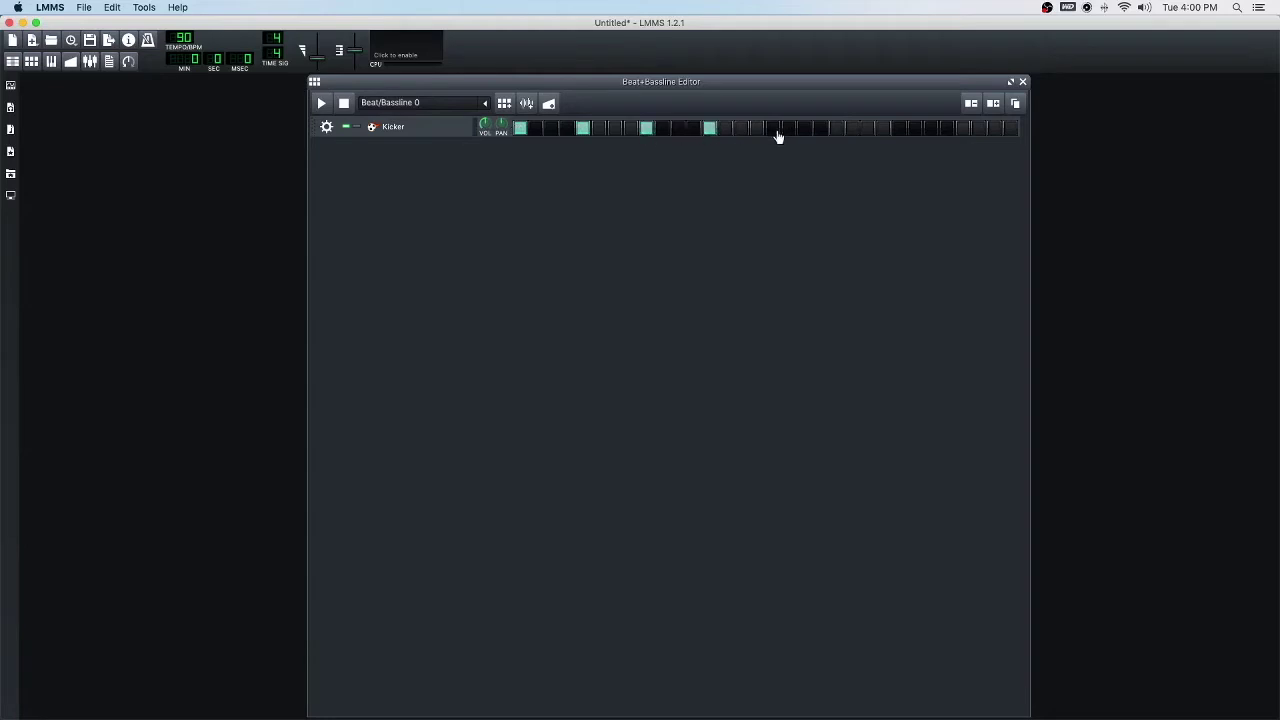
pyautogui.click(831, 132)
pyautogui.click(902, 131)
pyautogui.click(964, 130)
# Play the 32-step Kicker pattern, stop it, and shift the editor window slightly
pyautogui.click(318, 104)
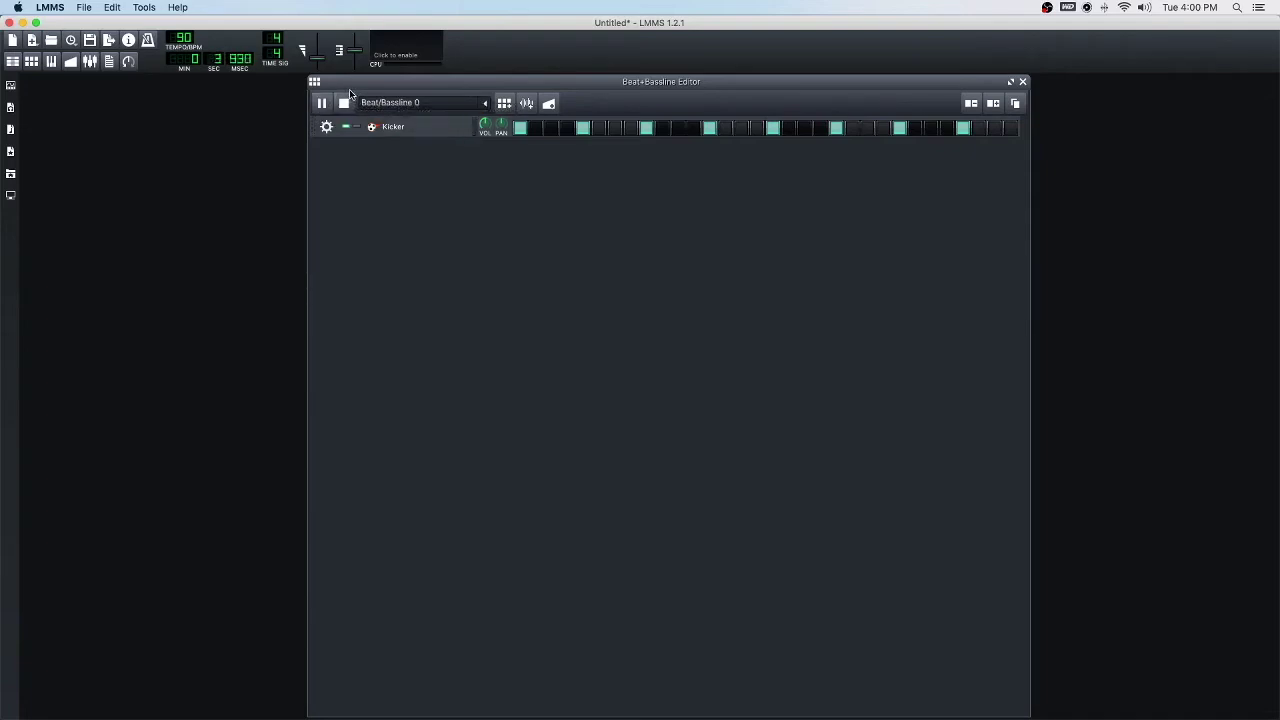
pyautogui.click(345, 102)
pyautogui.moveTo(423, 83); pyautogui.dragTo(389, 83)
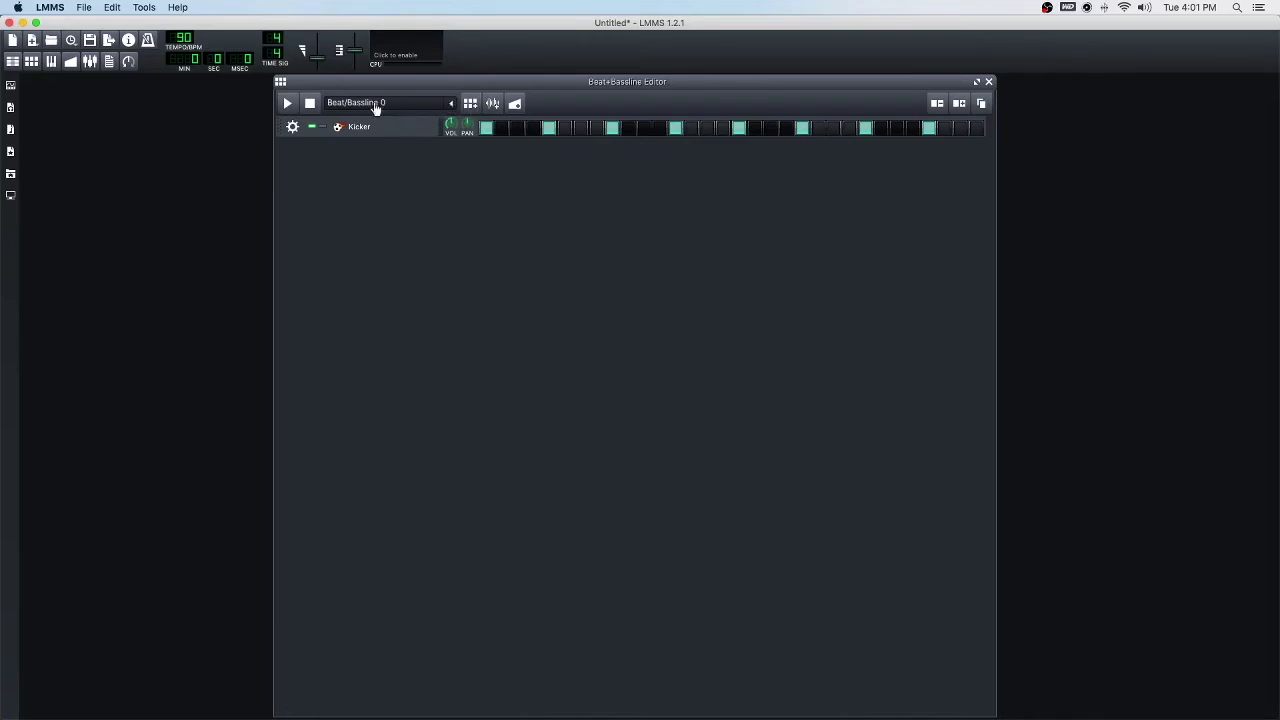
# Add a sample track below the Kicker track and remove it again
pyautogui.click(492, 104)
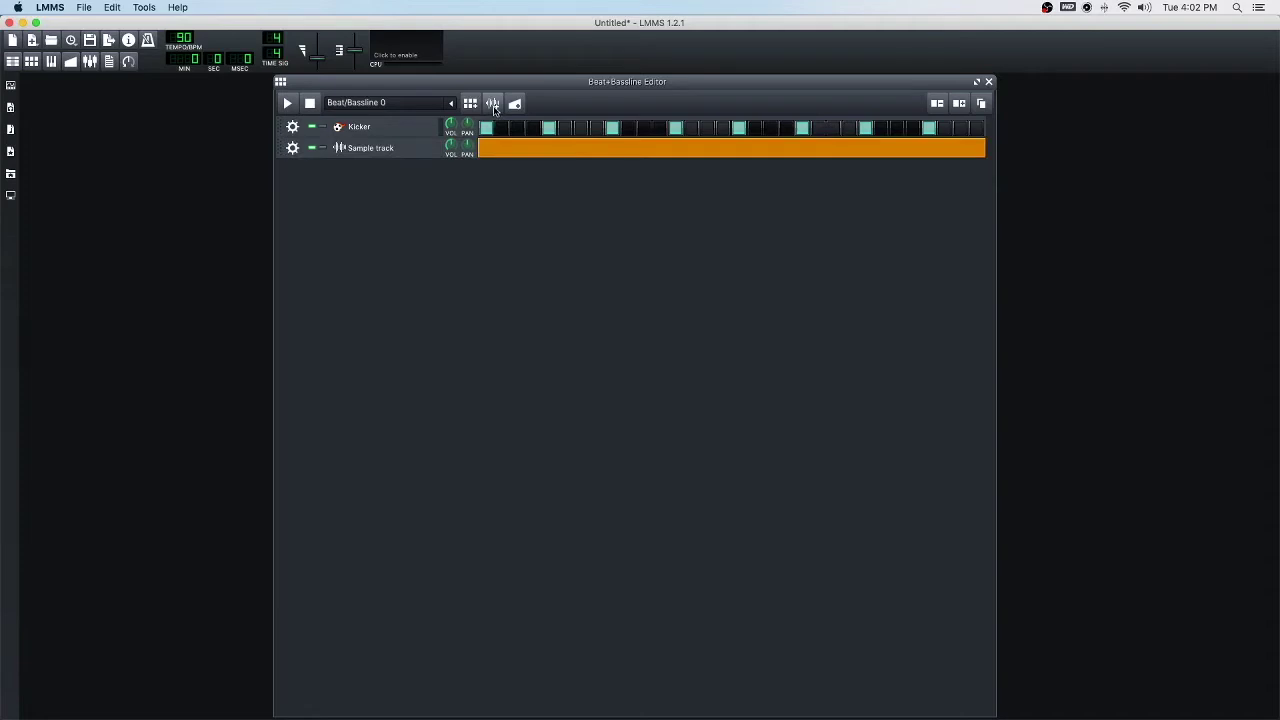
pyautogui.click(292, 148)
pyautogui.click(312, 183)
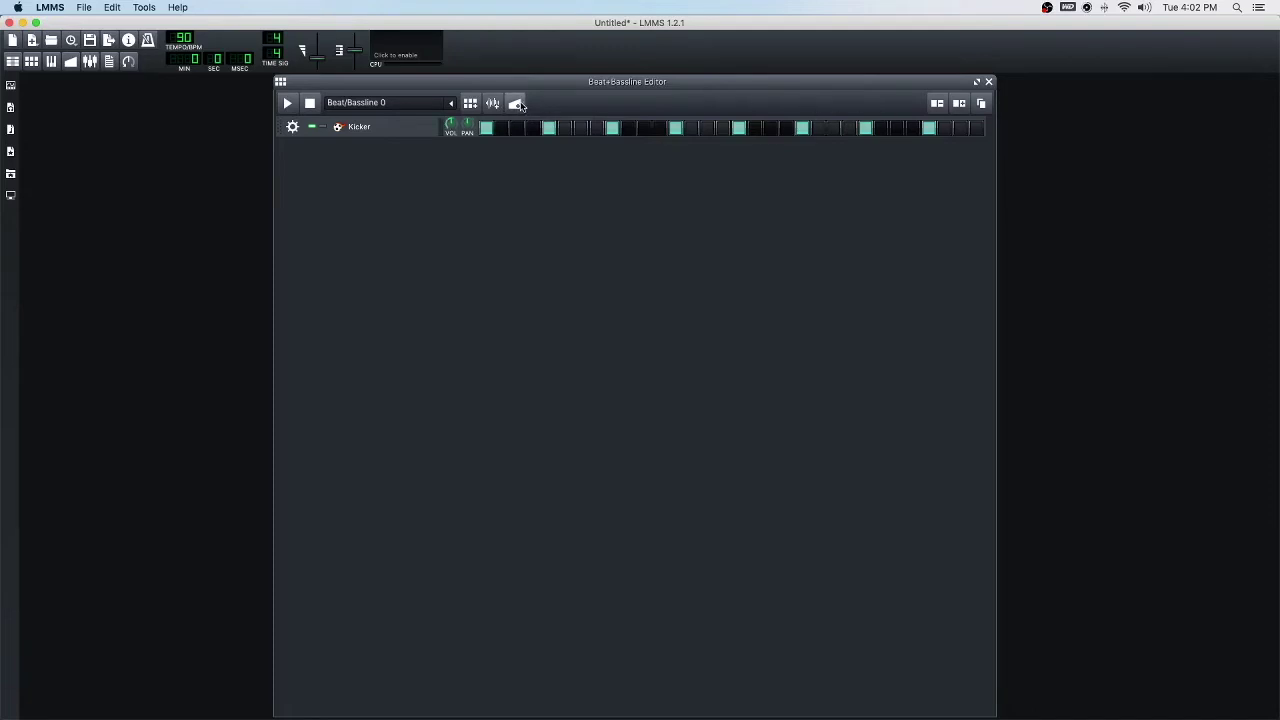
# Try removing and adding steps on the Kicker pattern, and clone its 16 steps to fill 32
pyautogui.click(937, 104)
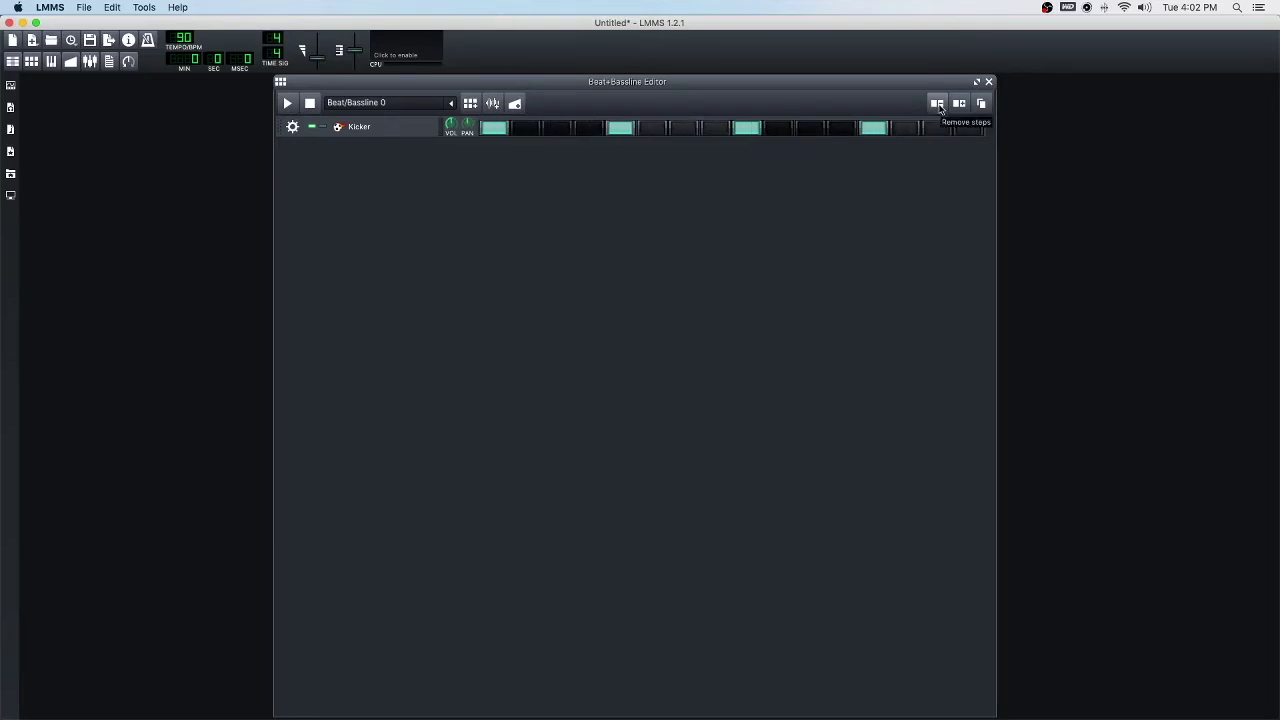
pyautogui.click(959, 104)
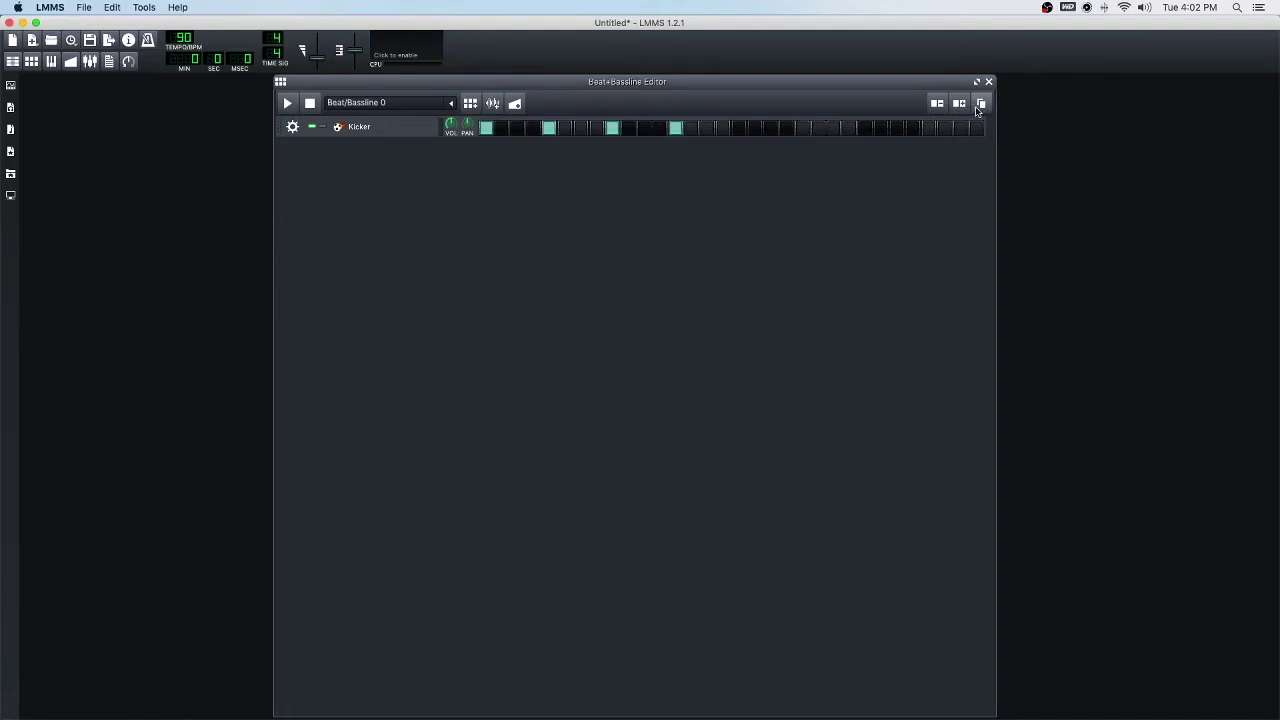
pyautogui.click(979, 106)
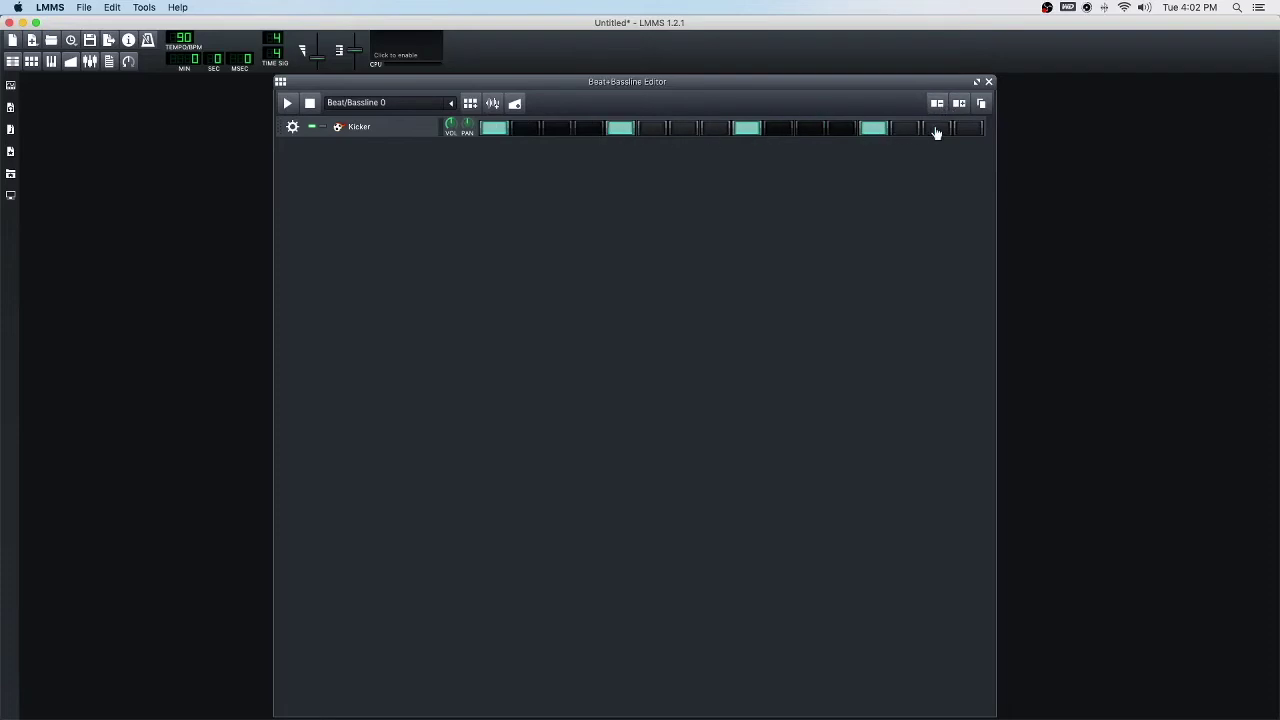
pyautogui.click(981, 104)
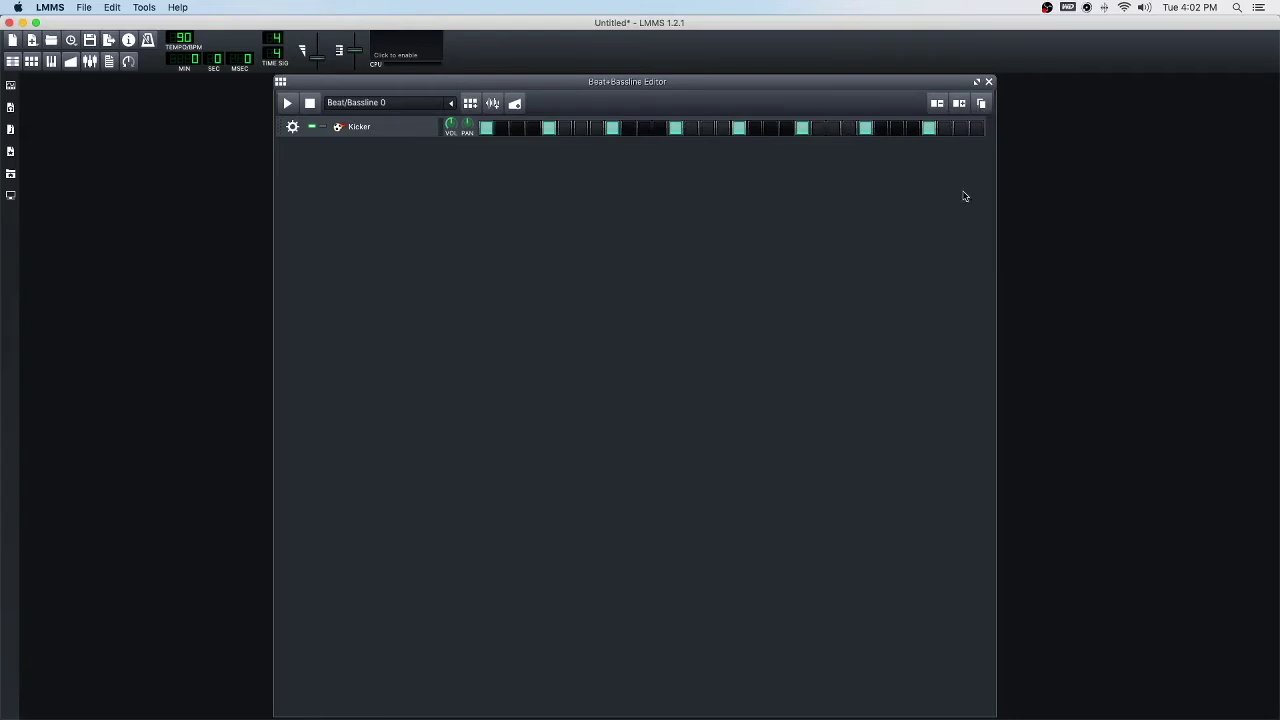
# Clear all Kicker hits from the 32-step pattern
pyautogui.click(929, 128)
pyautogui.click(848, 128)
pyautogui.click(802, 128)
pyautogui.click(848, 128)
pyautogui.click(865, 128)
pyautogui.click(738, 128)
pyautogui.click(675, 128)
pyautogui.click(612, 128)
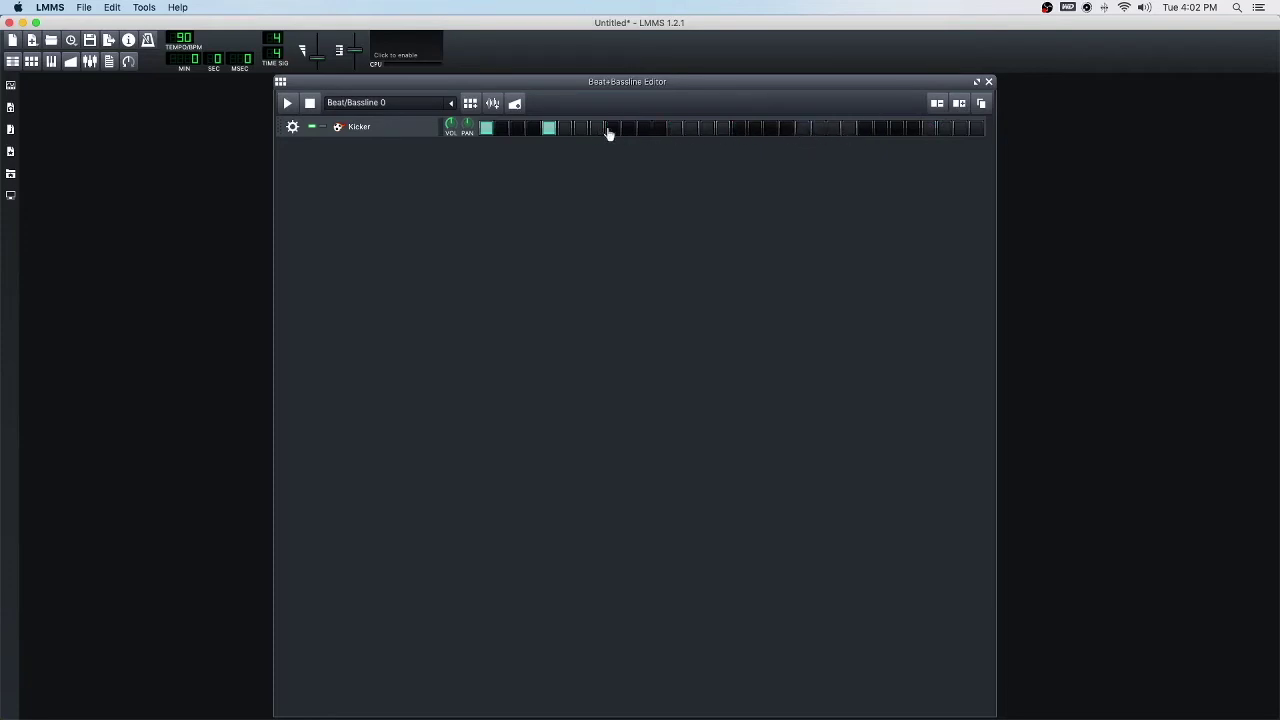
pyautogui.click(549, 128)
pyautogui.click(486, 128)
# Reduce the empty pattern to 16 steps, extend it back to 32, and move the editor window aside
pyautogui.click(937, 103)
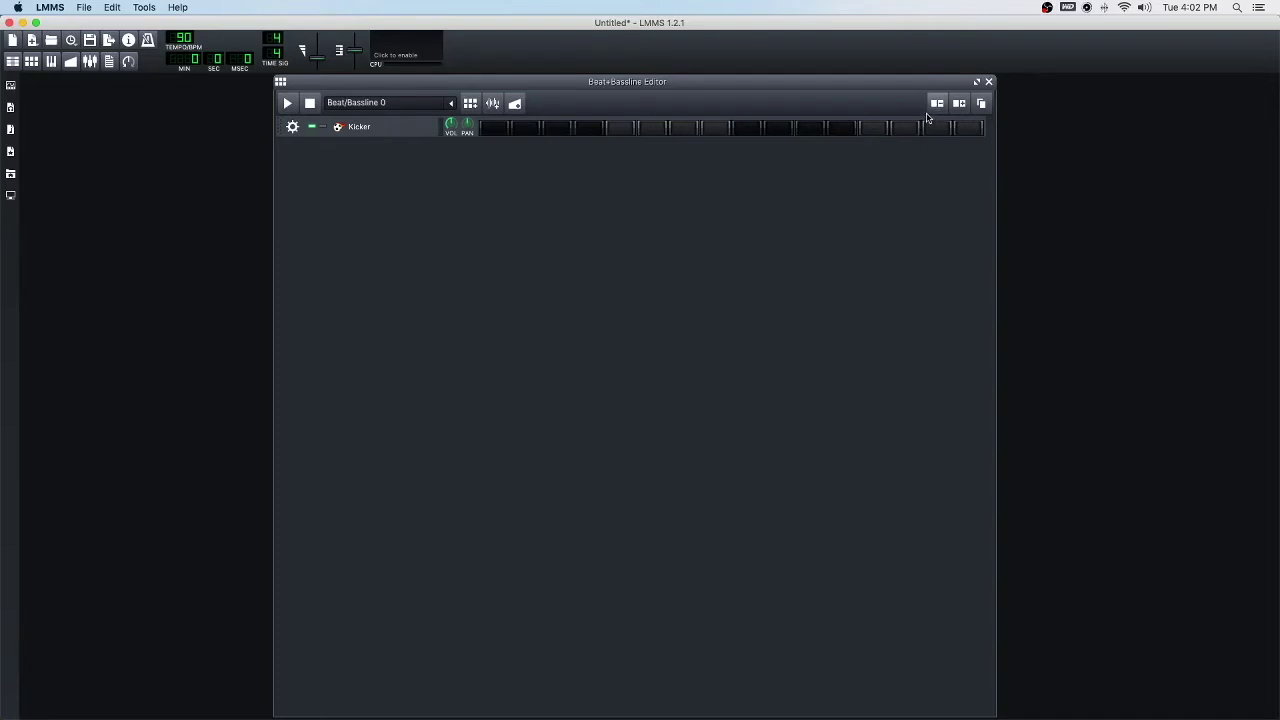
pyautogui.click(959, 103)
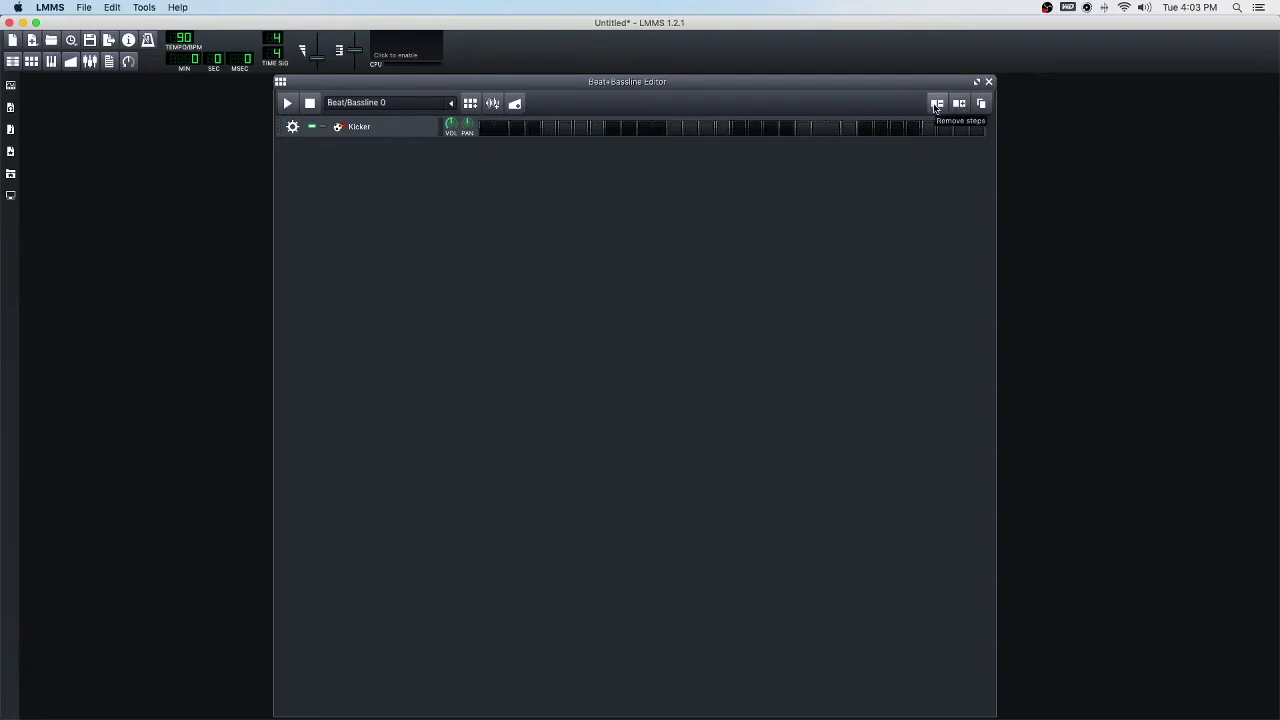
pyautogui.moveTo(661, 81); pyautogui.dragTo(757, 80)
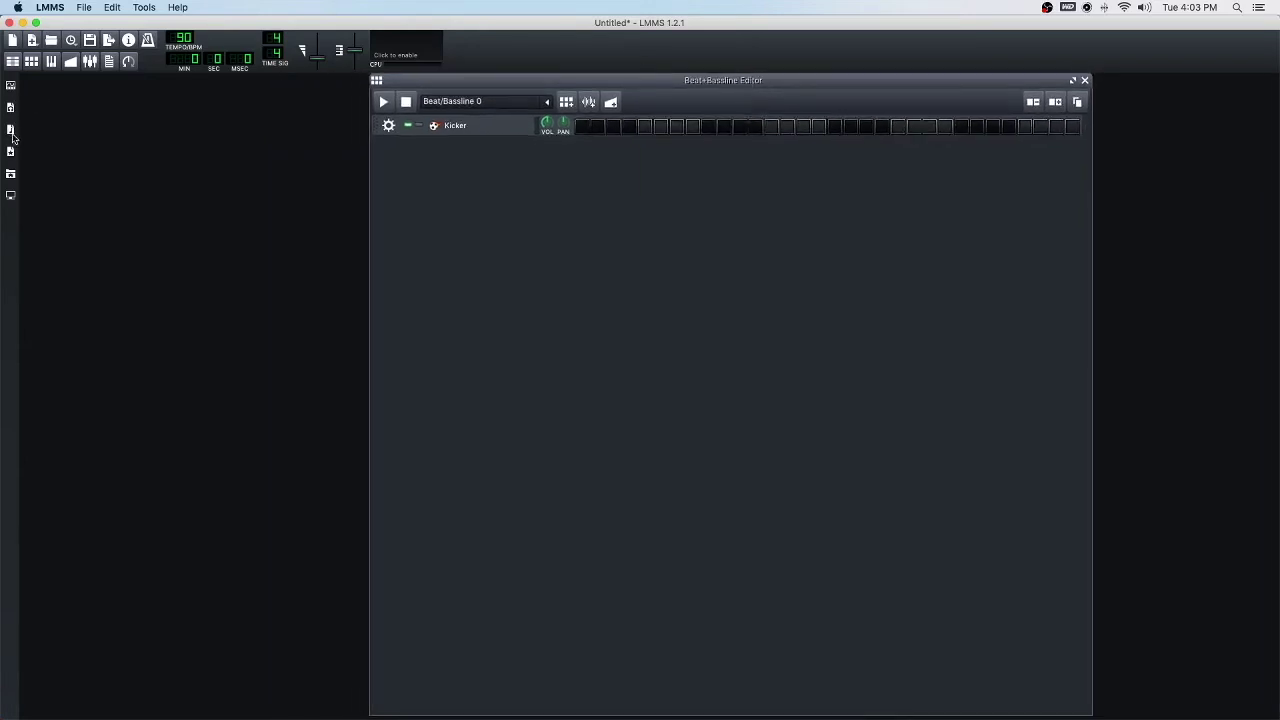
# Show the My Samples browser and expand its drumsynth folder
pyautogui.click(11, 130)
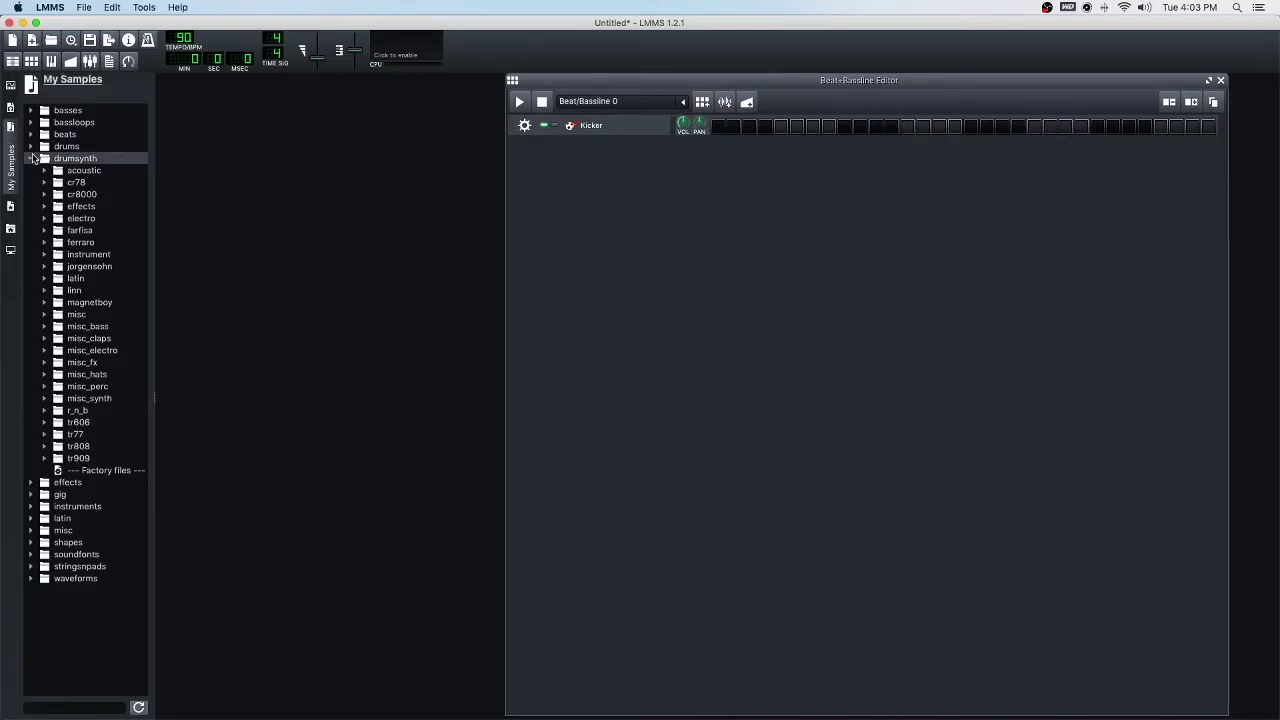
pyautogui.click(31, 160)
pyautogui.click(31, 160)
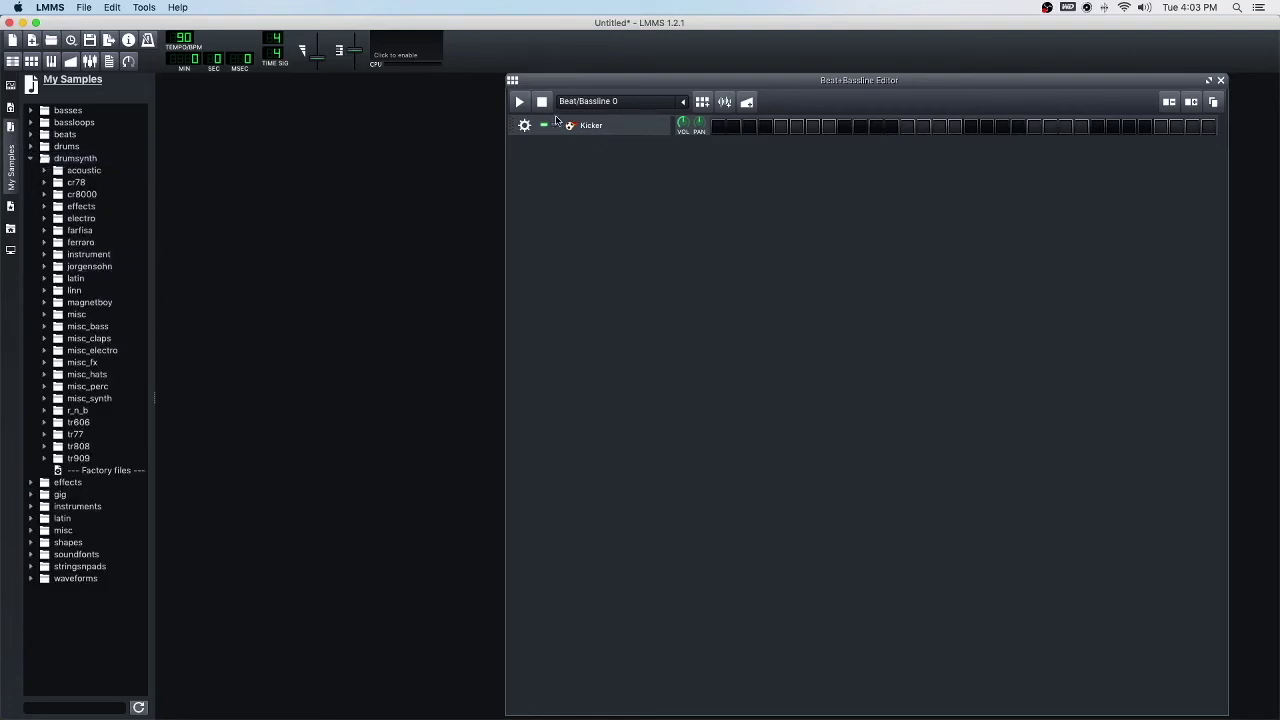
# Remove the Kicker track and expand the drums sample folder in place of drumsynth
pyautogui.click(525, 128)
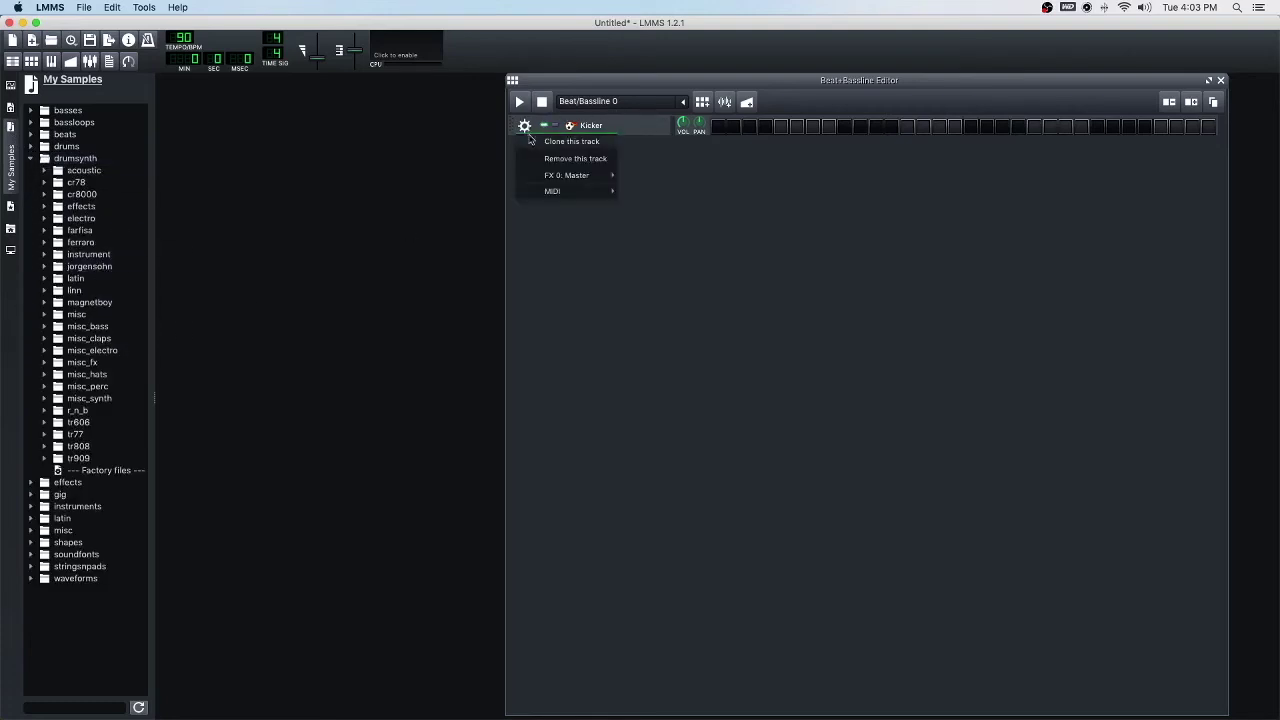
pyautogui.click(536, 159)
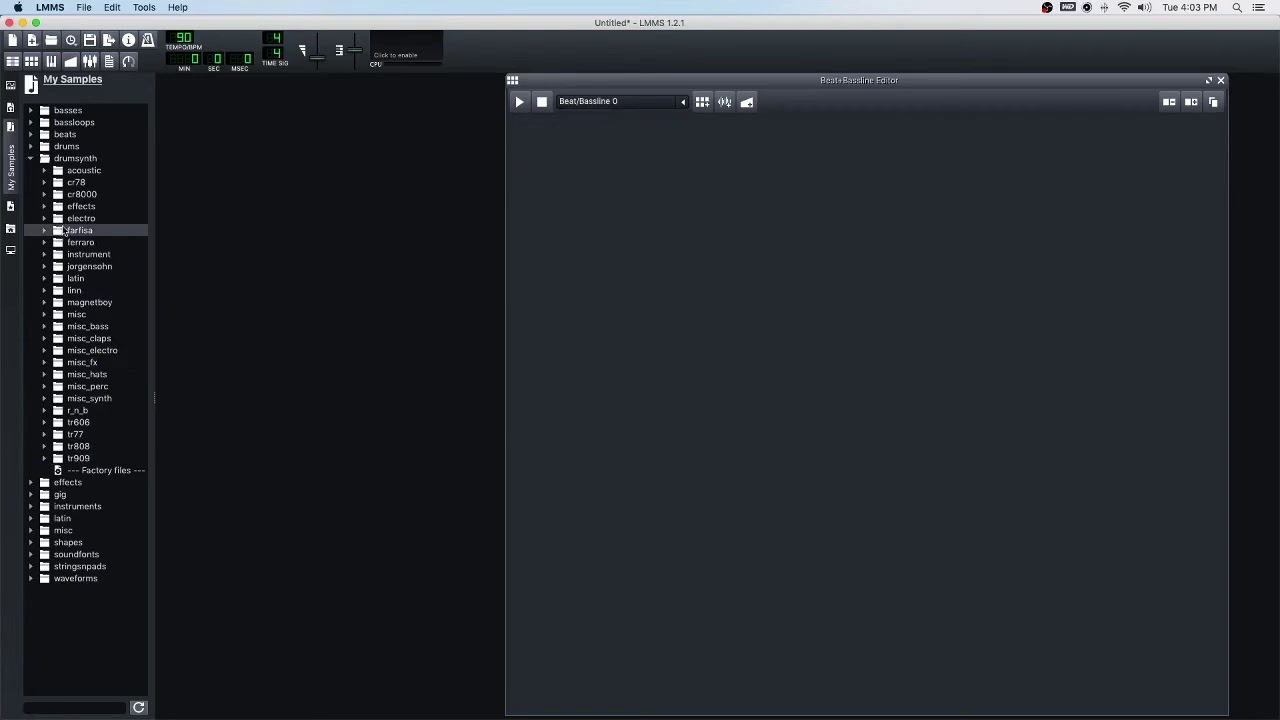
pyautogui.click(30, 158)
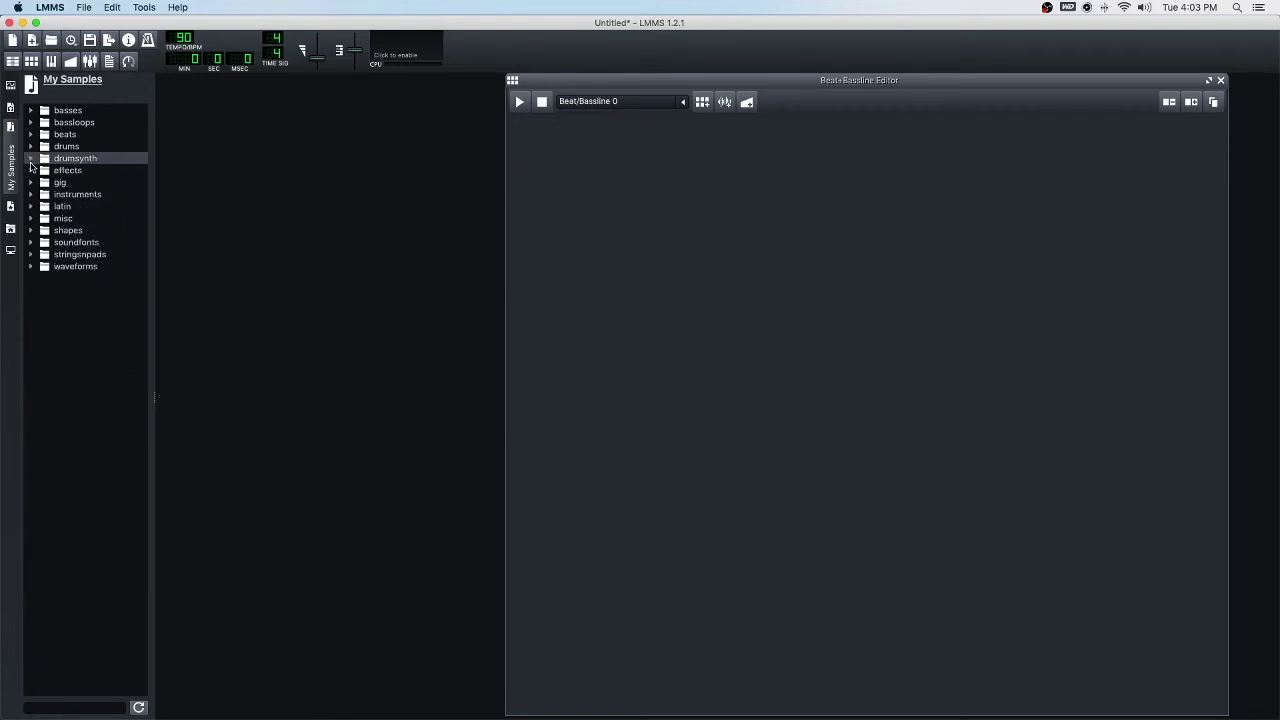
pyautogui.click(30, 146)
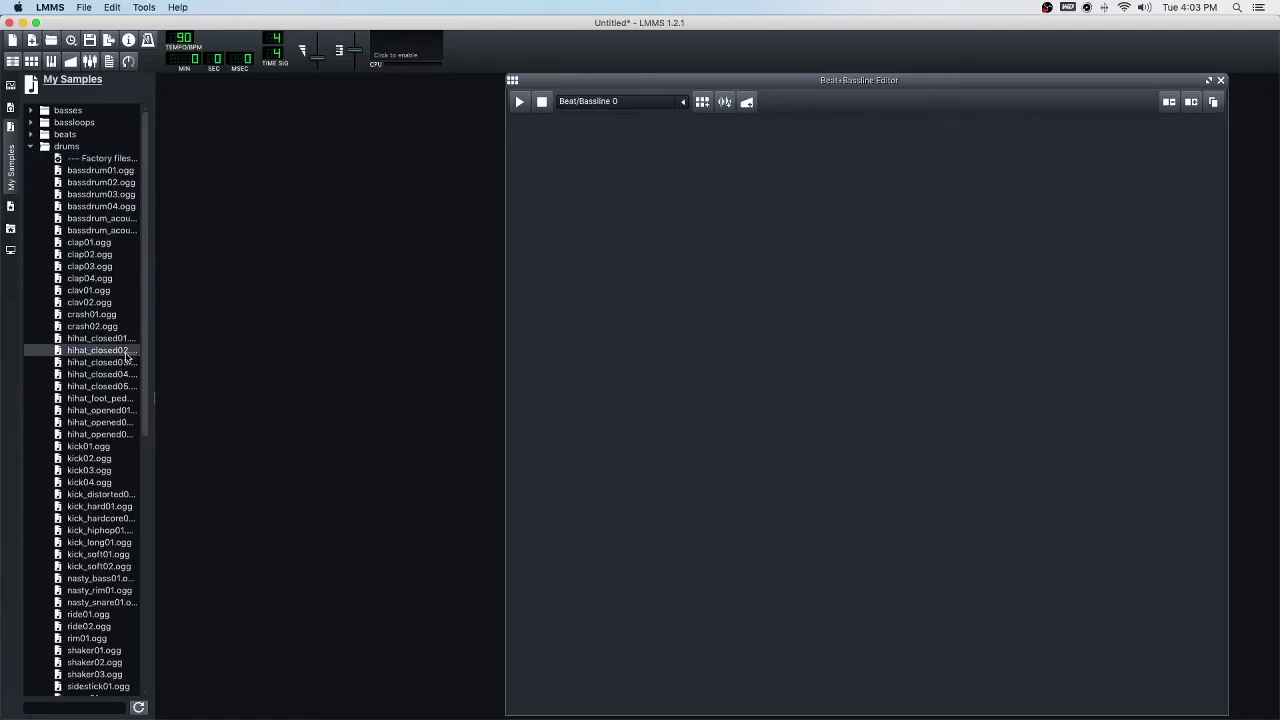
# Preview the kick01 to kick04 samples, add kick01.ogg as a track, and extend its pattern to 32 steps
pyautogui.click(89, 448)
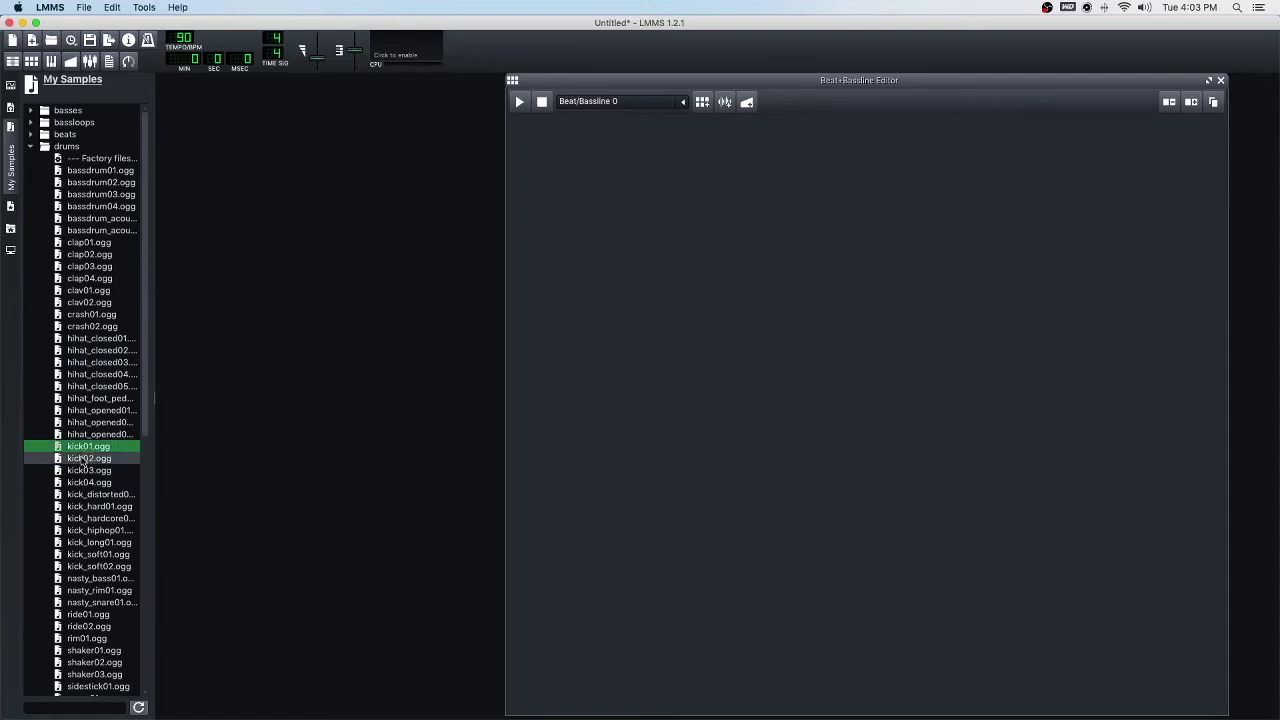
pyautogui.click(85, 458)
pyautogui.click(80, 470)
pyautogui.click(80, 482)
pyautogui.click(85, 450)
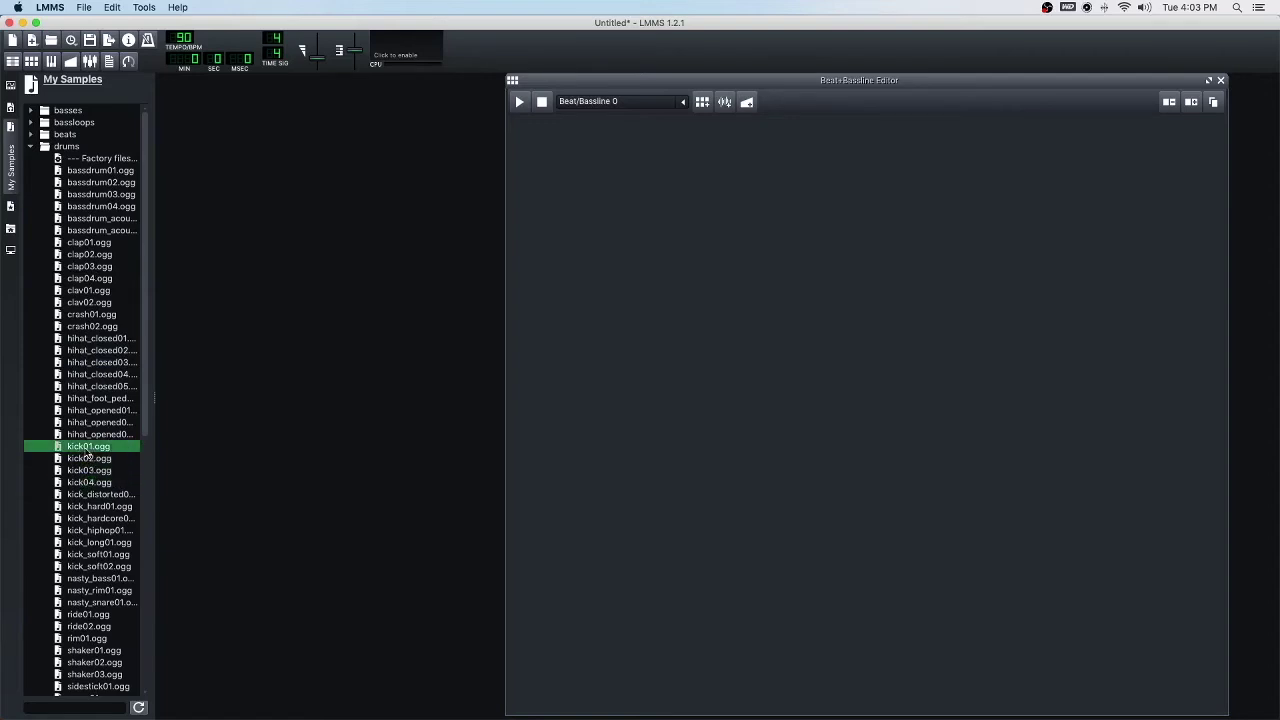
pyautogui.moveTo(70, 450); pyautogui.dragTo(575, 169)
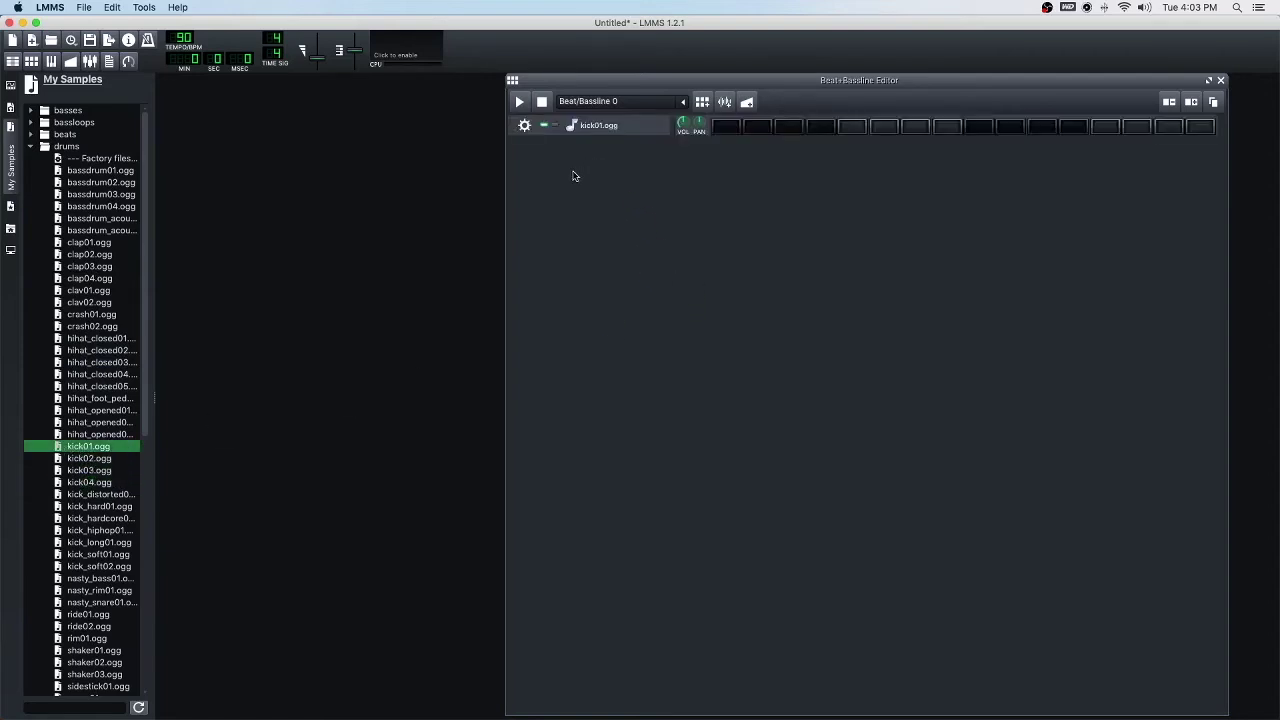
pyautogui.moveTo(765, 80); pyautogui.dragTo(674, 85)
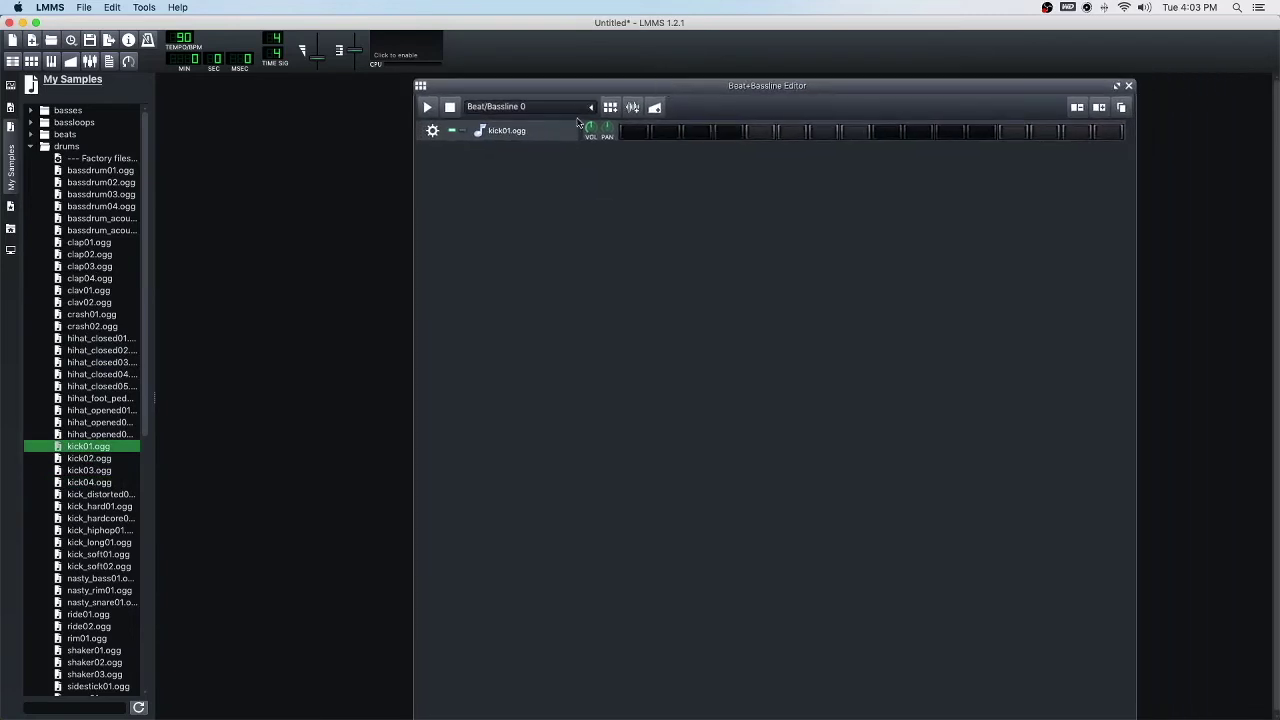
pyautogui.click(1099, 108)
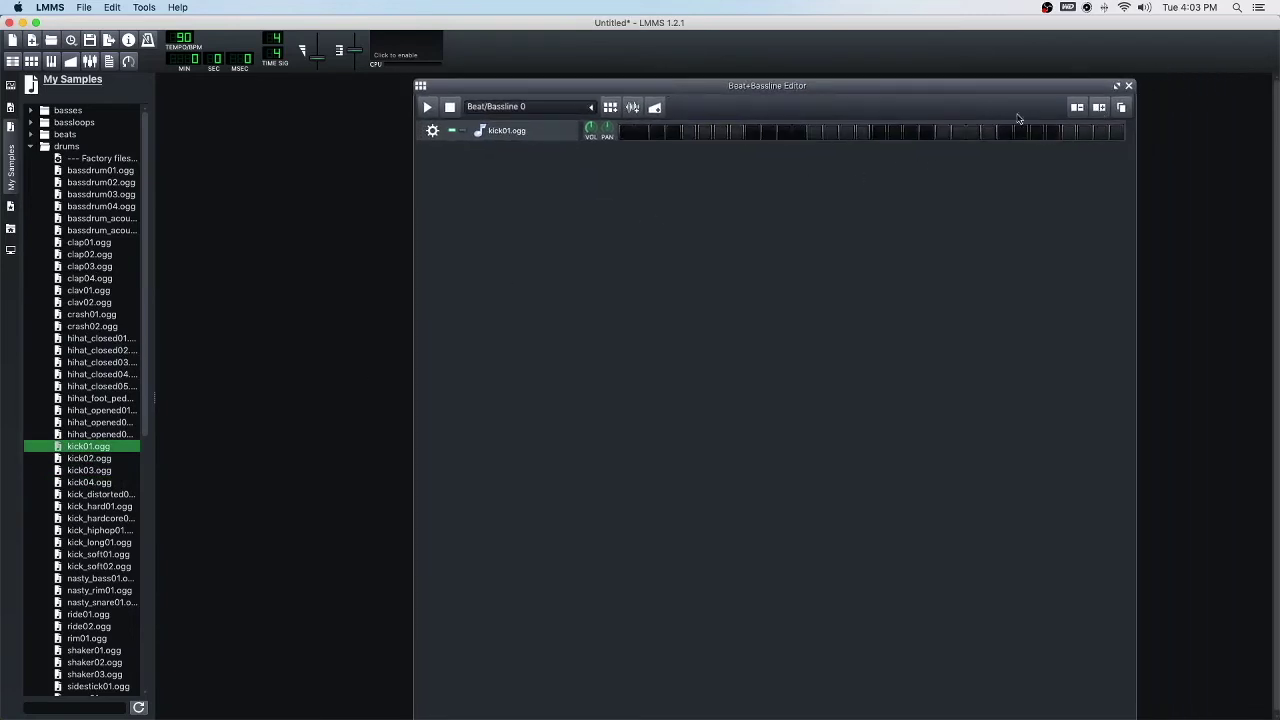
# Preview the clap and closed hi-hat samples and add clap01.ogg and hihat_closed01.ogg as tracks below the kick
pyautogui.click(73, 340)
pyautogui.click(74, 254)
pyautogui.click(74, 243)
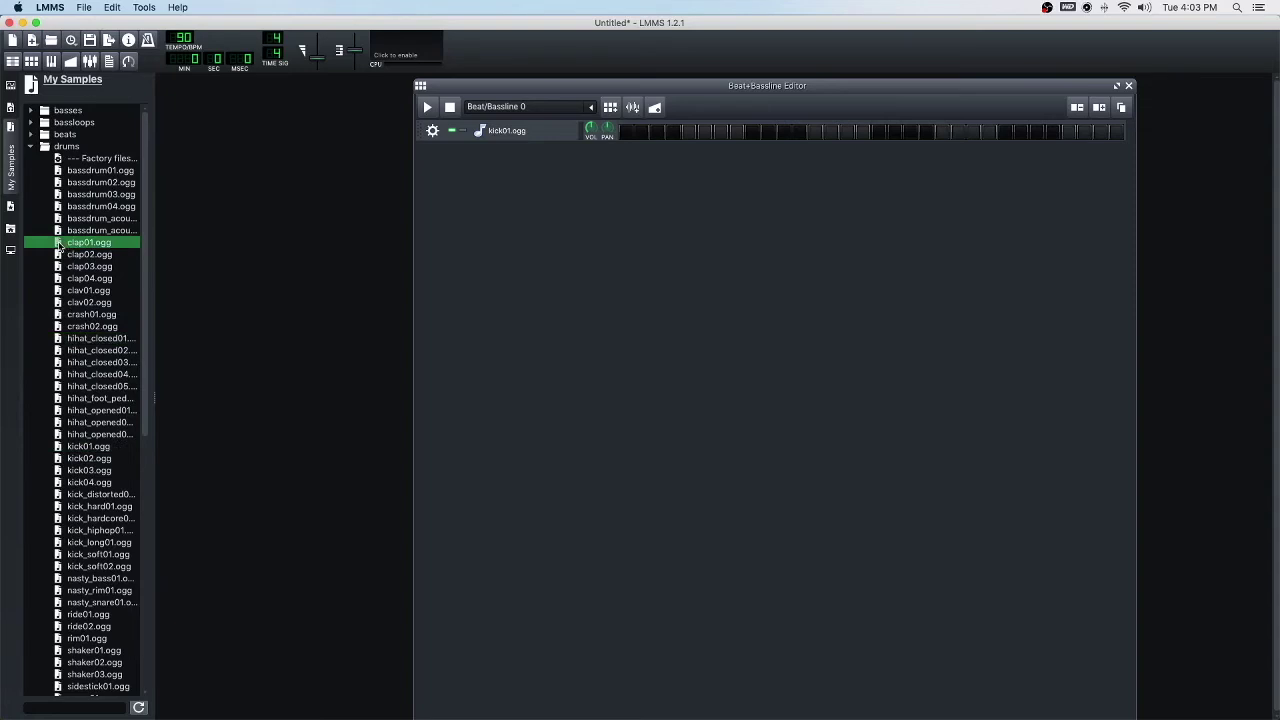
pyautogui.moveTo(58, 245); pyautogui.dragTo(511, 173)
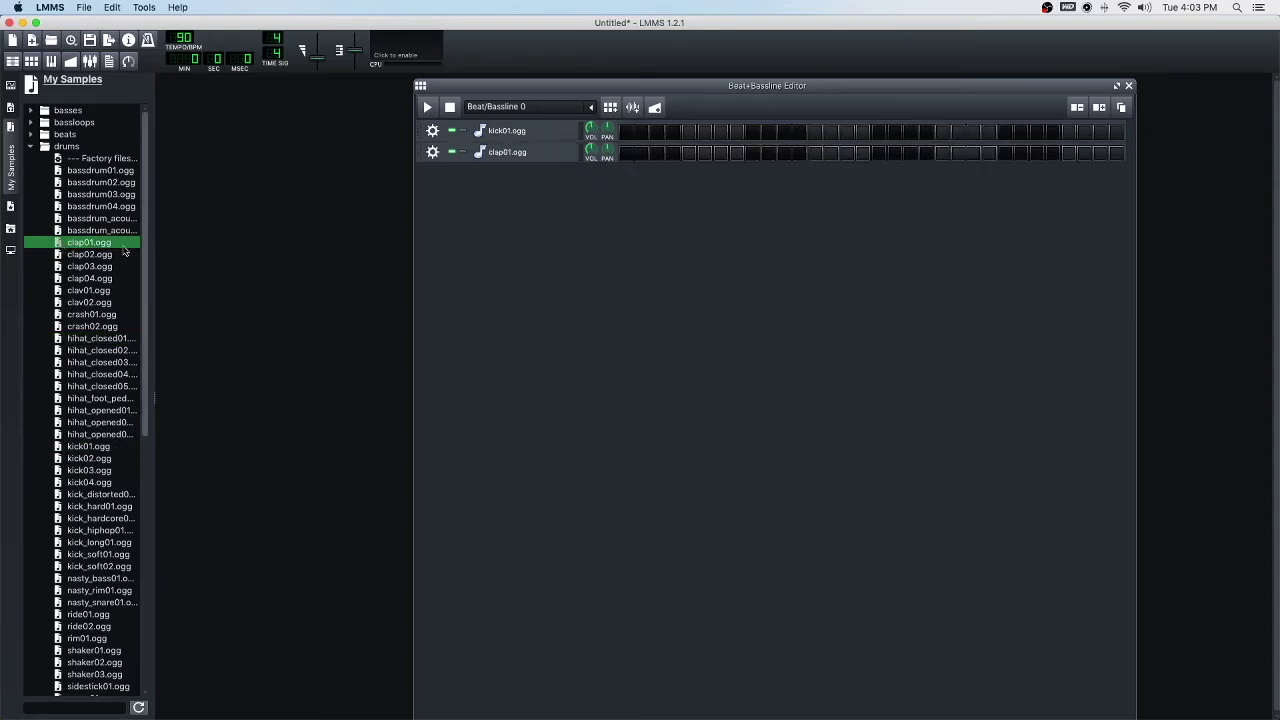
pyautogui.click(83, 343)
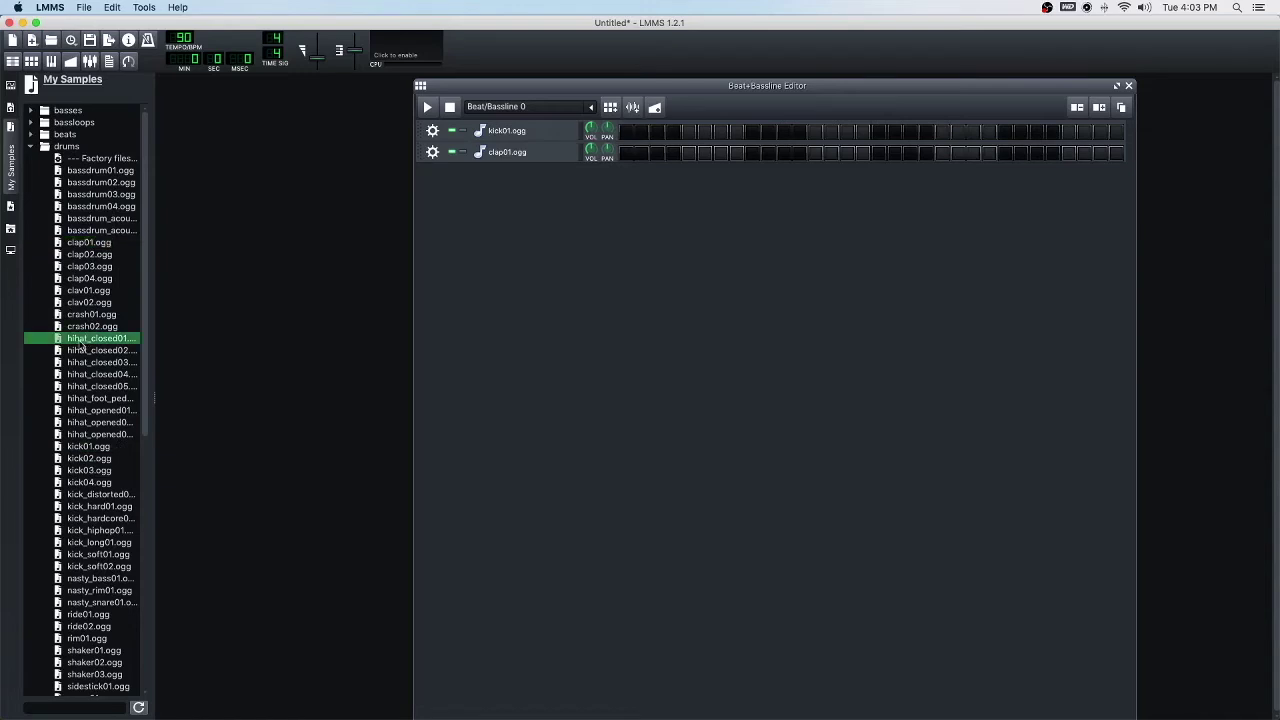
pyautogui.moveTo(73, 345); pyautogui.dragTo(477, 229)
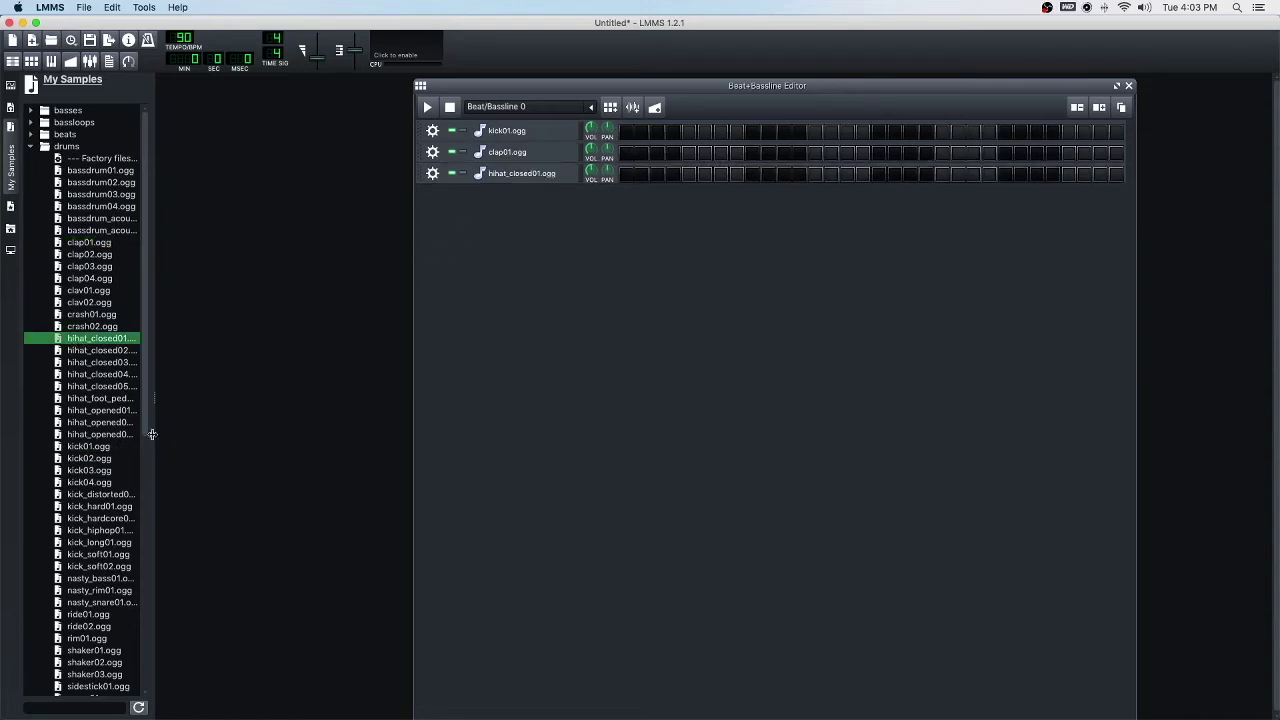
# Preview the rim, snare, ride and shaker samples, then add sidestick01.ogg as the fourth track
pyautogui.click(84, 592)
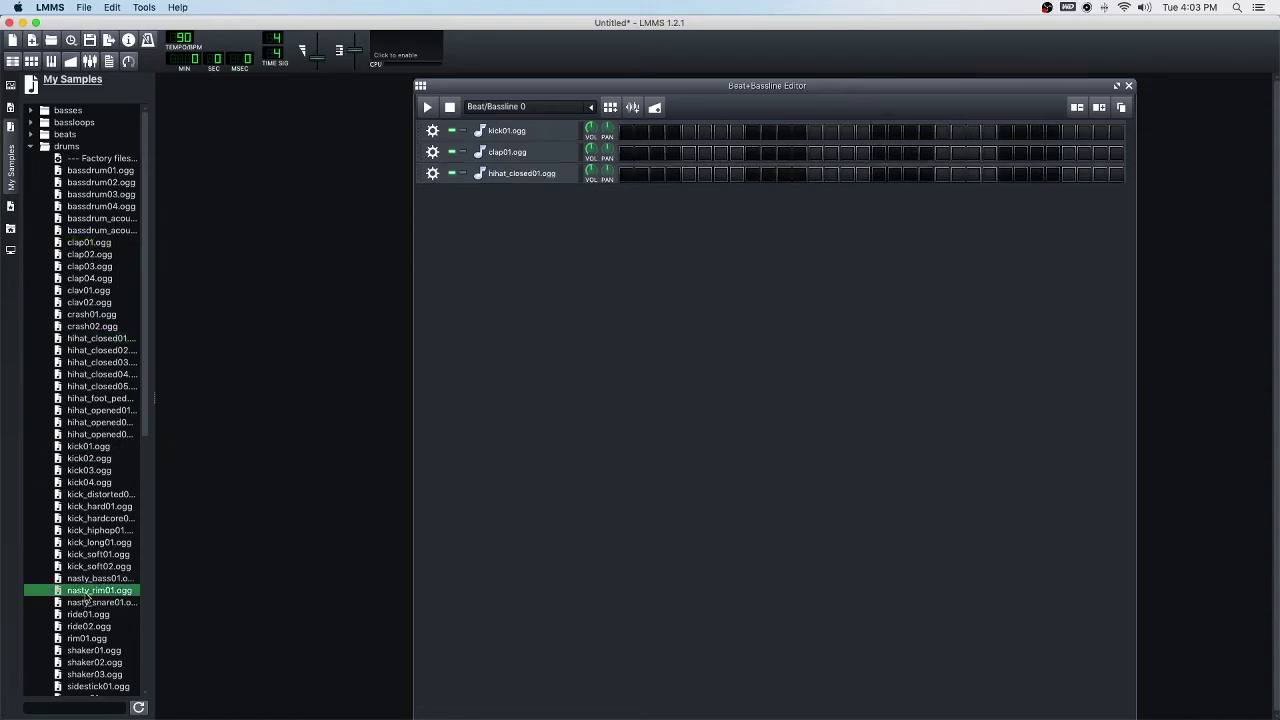
pyautogui.click(81, 605)
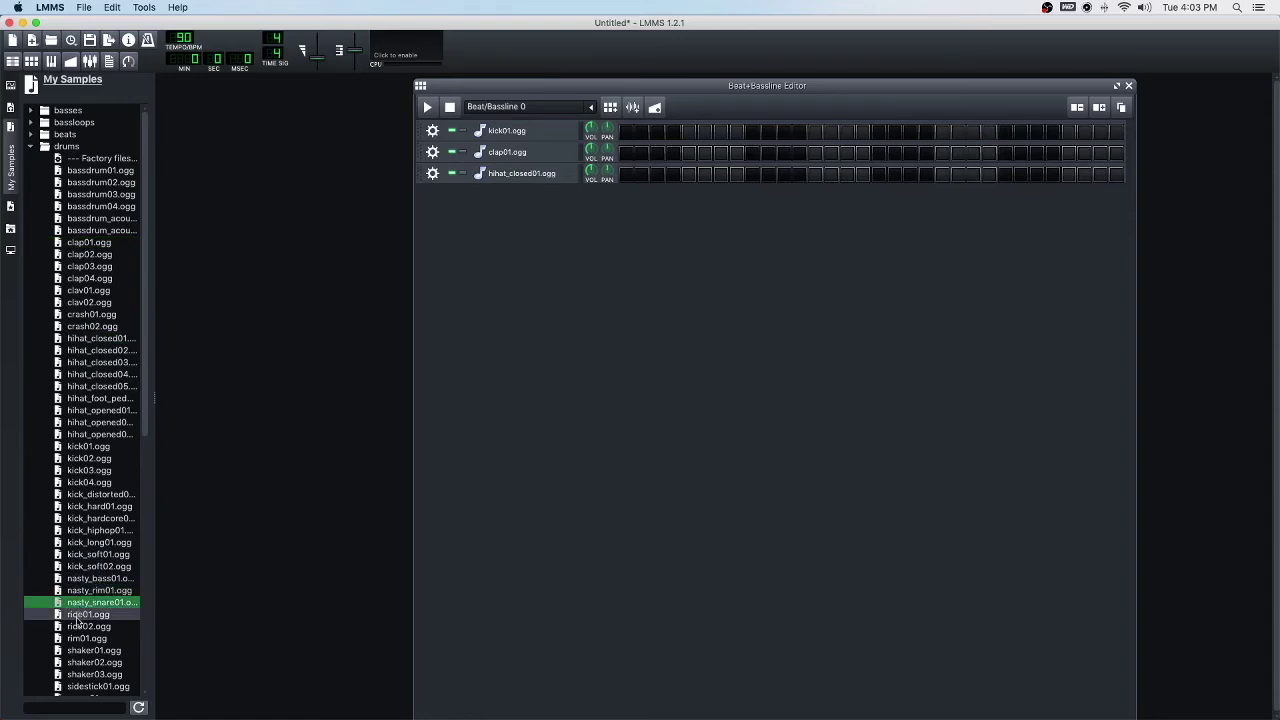
pyautogui.click(79, 616)
pyautogui.click(82, 627)
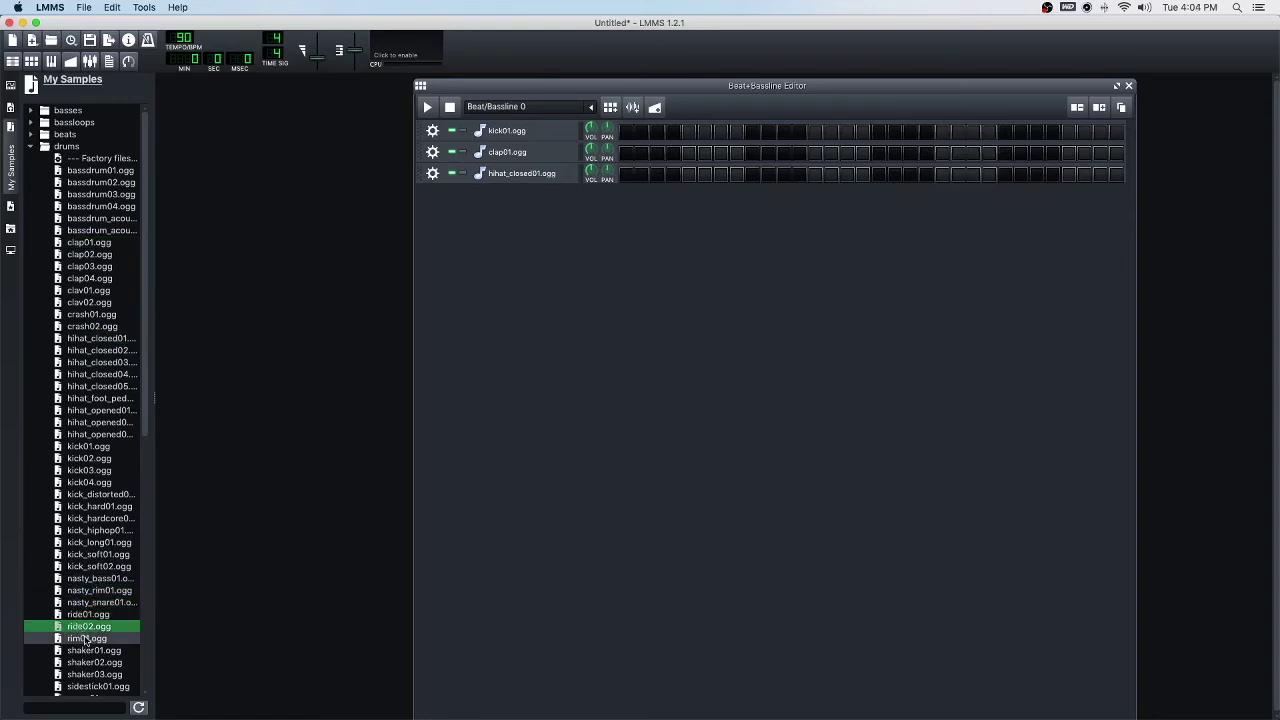
pyautogui.click(86, 640)
pyautogui.click(87, 650)
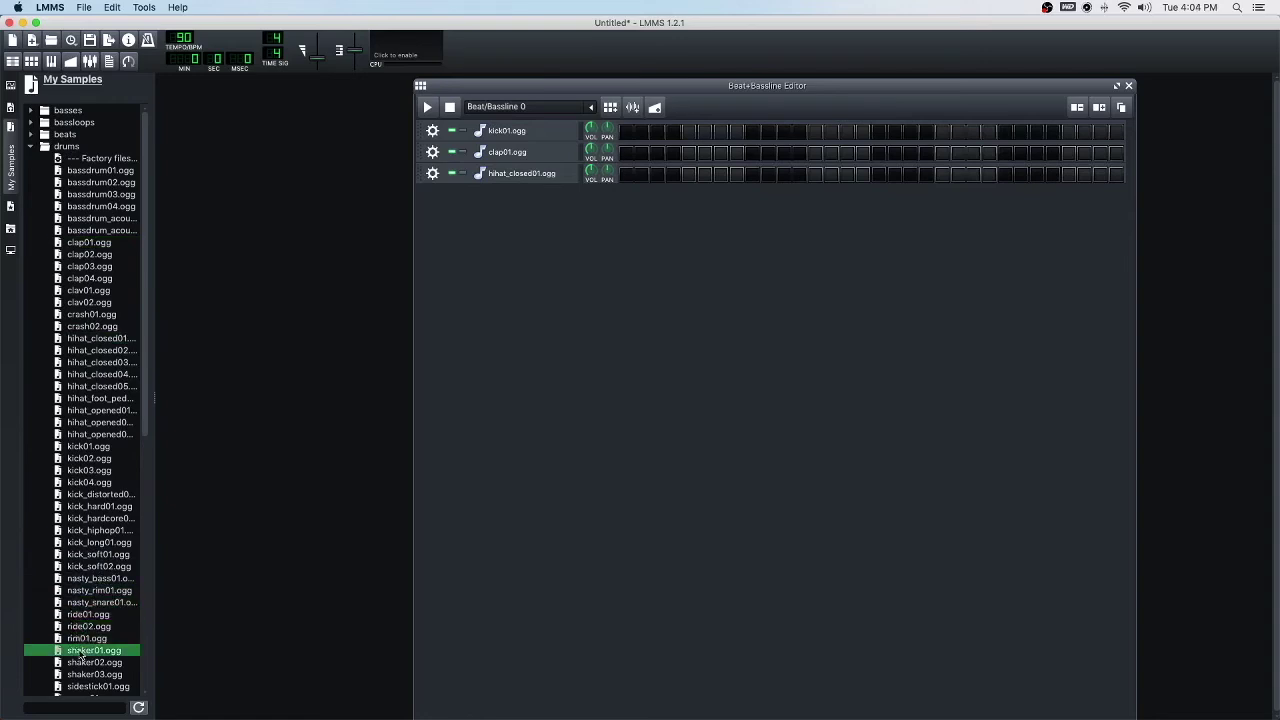
pyautogui.scroll(-4, 130, 490)
pyautogui.click(100, 555)
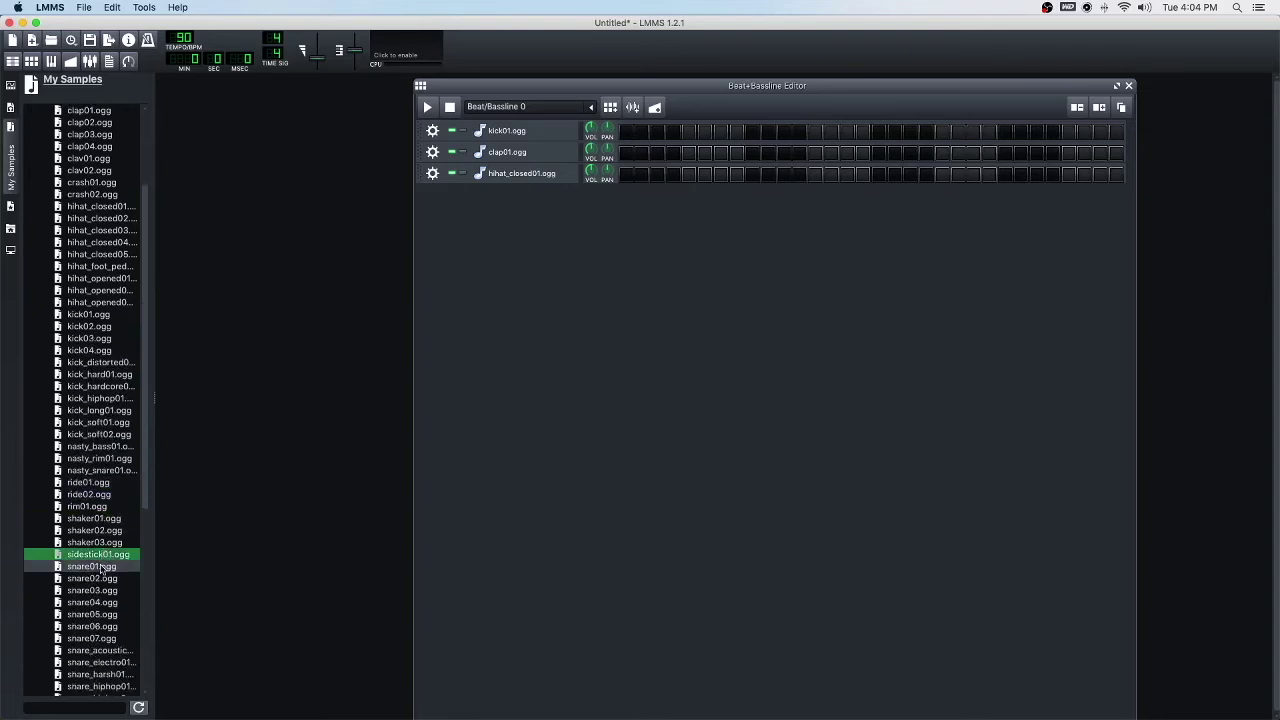
pyautogui.moveTo(98, 557); pyautogui.dragTo(578, 325)
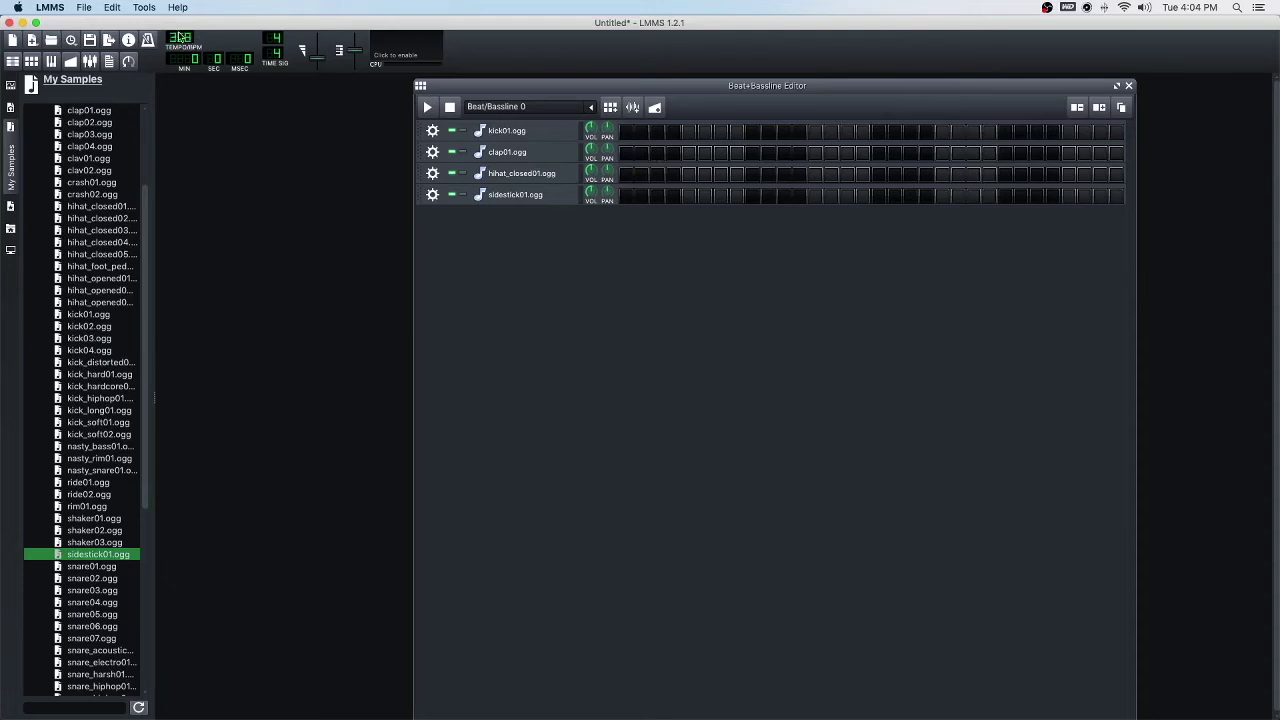
# Set the project tempo to 120 BPM
pyautogui.moveTo(180, 38); pyautogui.dragTo(180, 58)
pyautogui.doubleClick(183, 42)
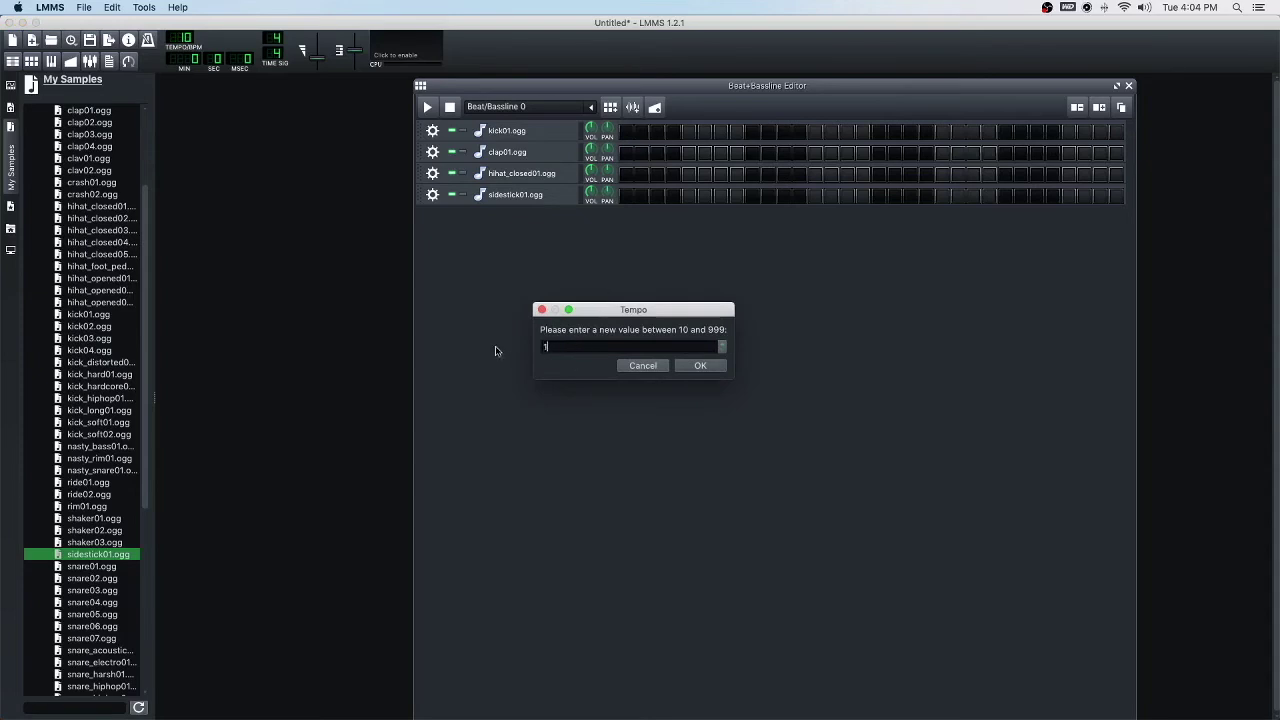
pyautogui.press('Return')
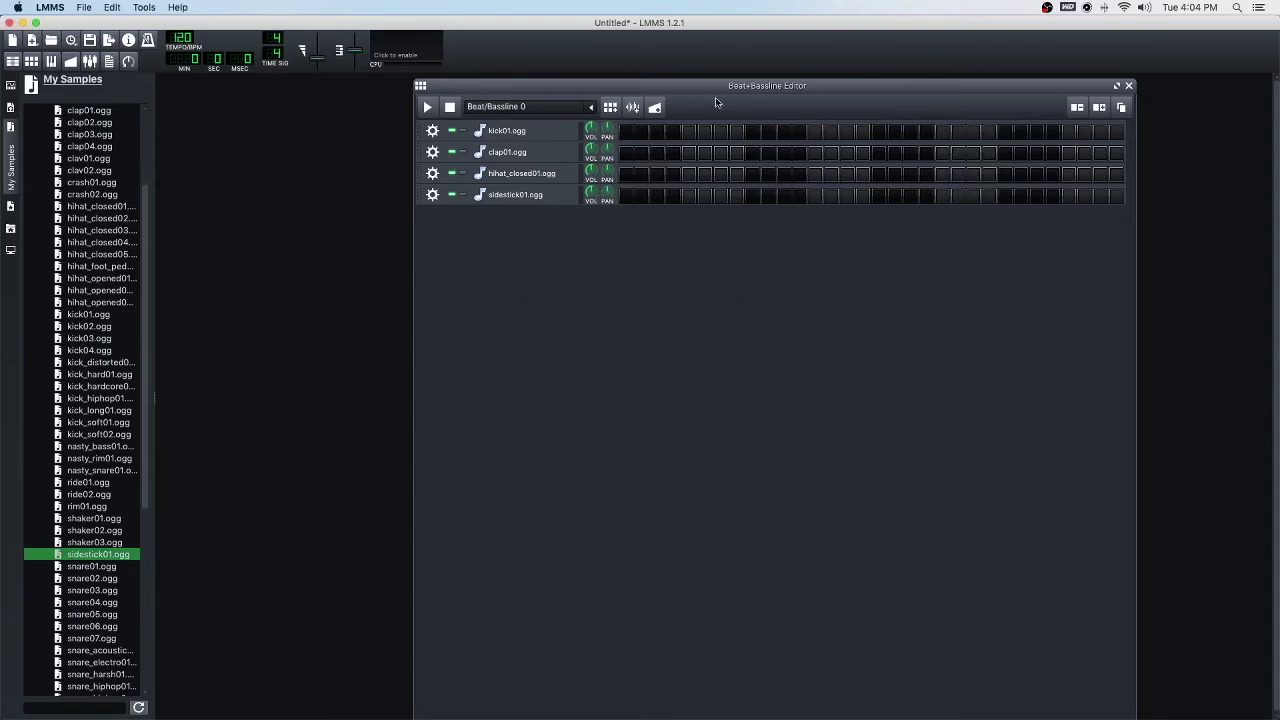
# Place kick01.ogg hits on every fourth step from step 1 to step 29 of the 32-step pattern
pyautogui.moveTo(699, 88); pyautogui.dragTo(674, 110)
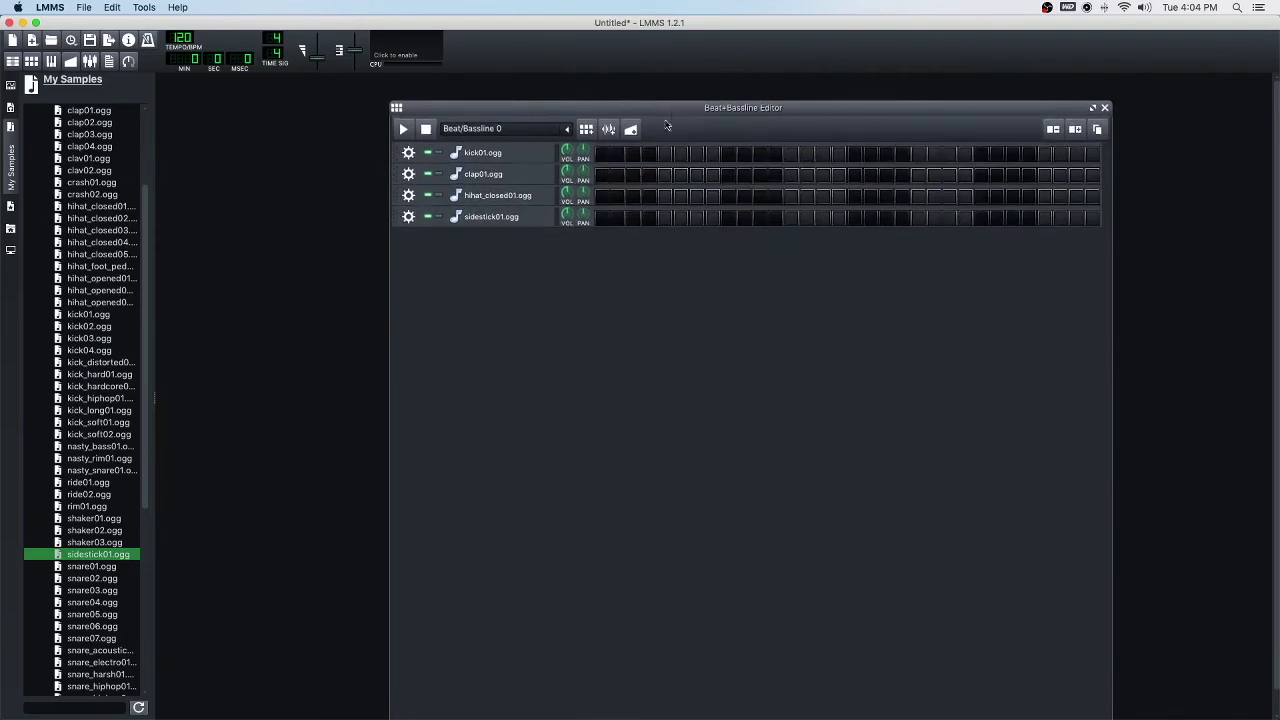
pyautogui.click(604, 158)
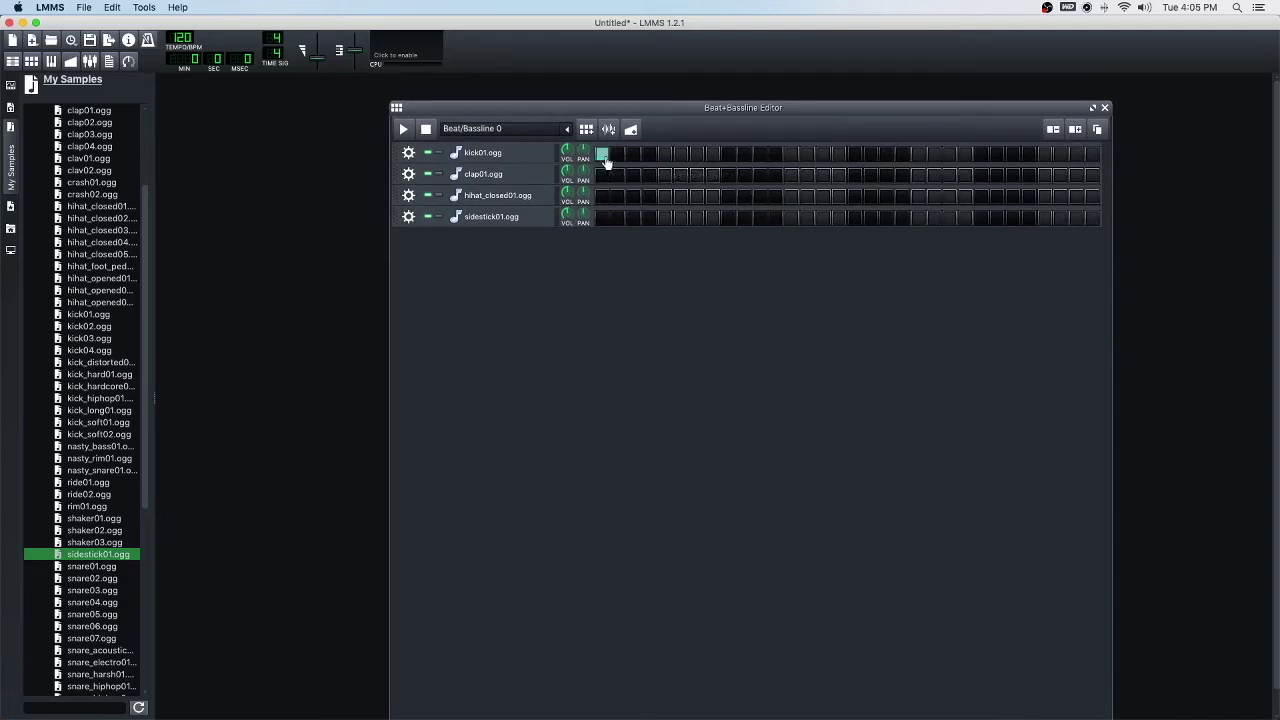
pyautogui.click(664, 158)
pyautogui.click(727, 158)
pyautogui.click(791, 158)
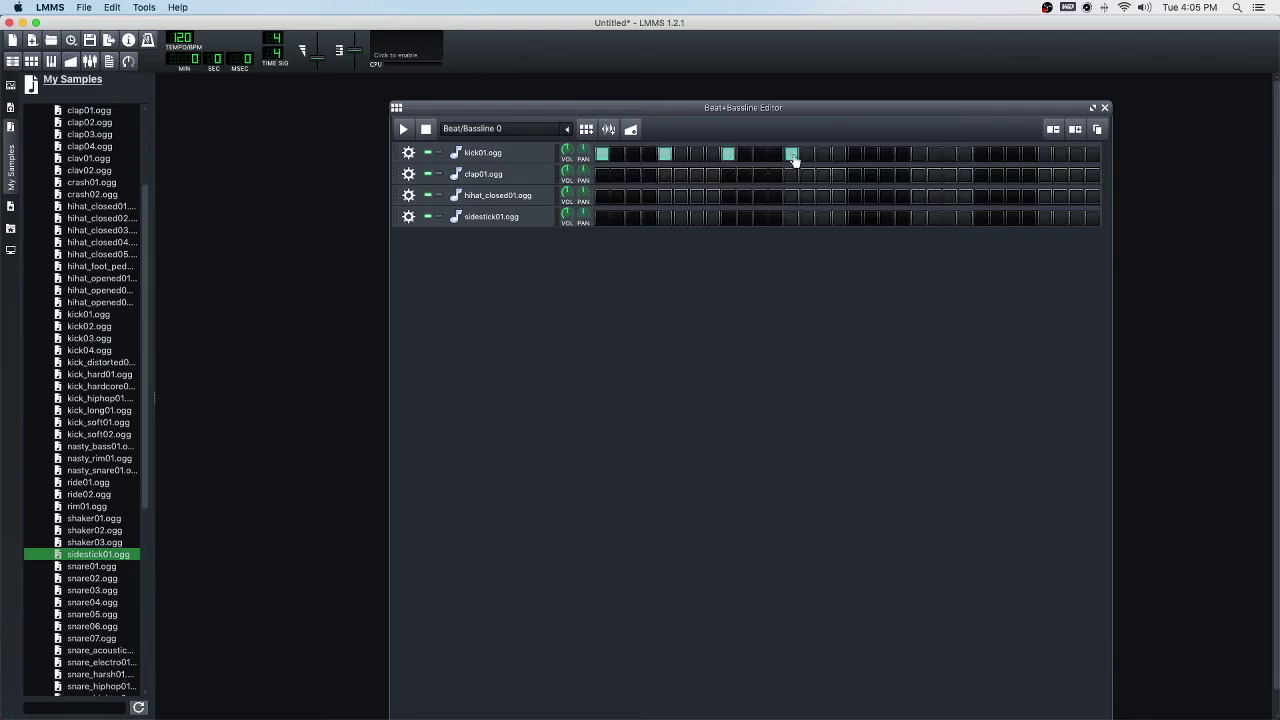
pyautogui.click(853, 158)
pyautogui.click(981, 155)
pyautogui.click(1044, 155)
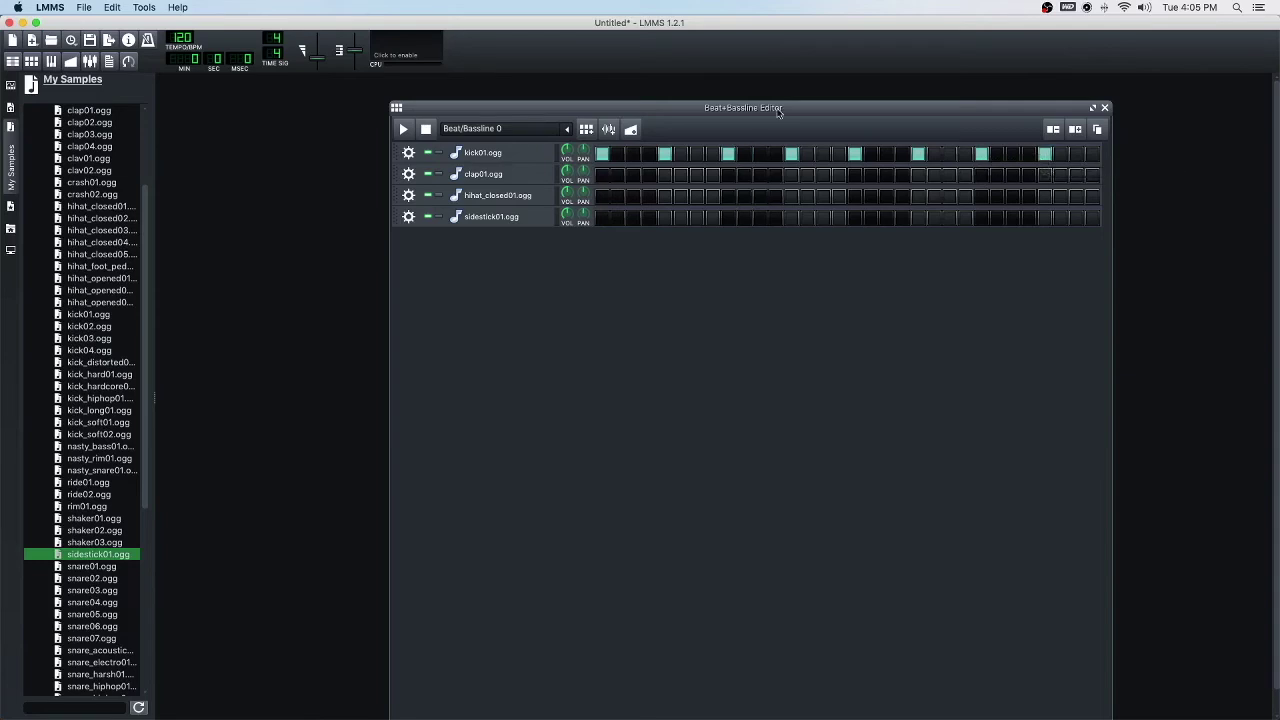
# Move the editor window up slightly and listen to the kick pattern, stopping playback at the end
pyautogui.moveTo(781, 111); pyautogui.dragTo(779, 87)
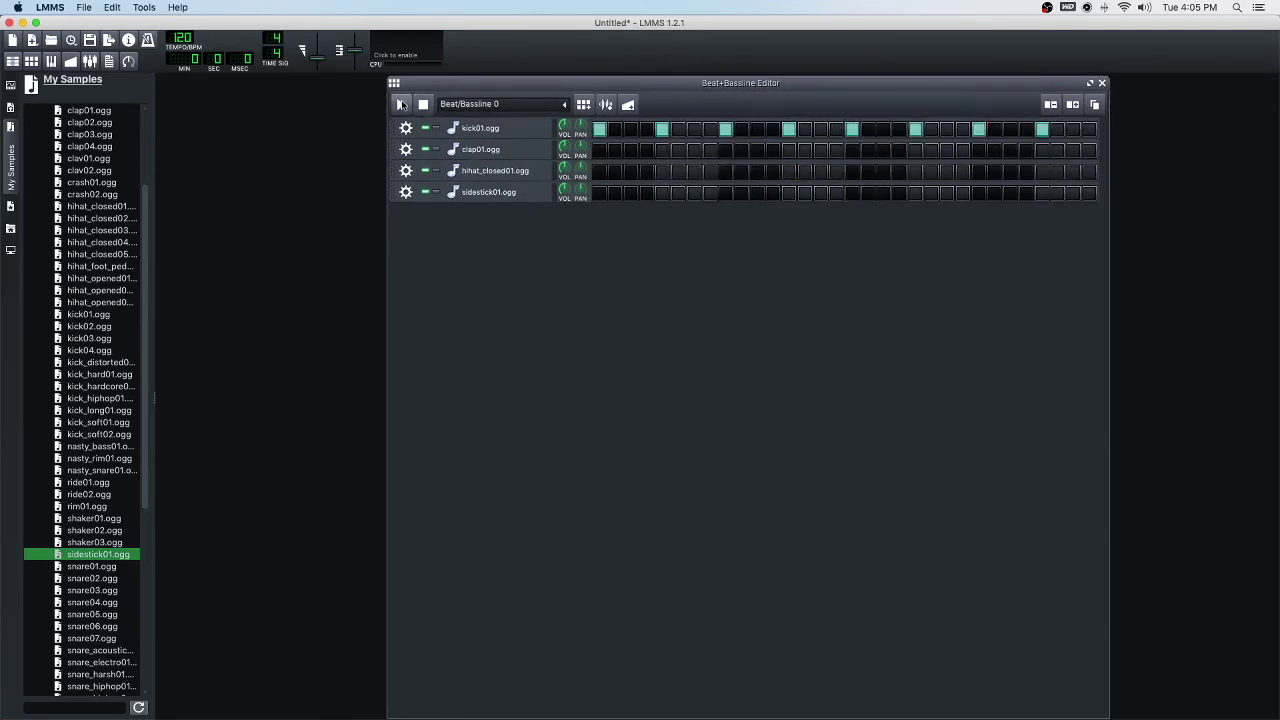
pyautogui.click(400, 104)
pyautogui.press('space')
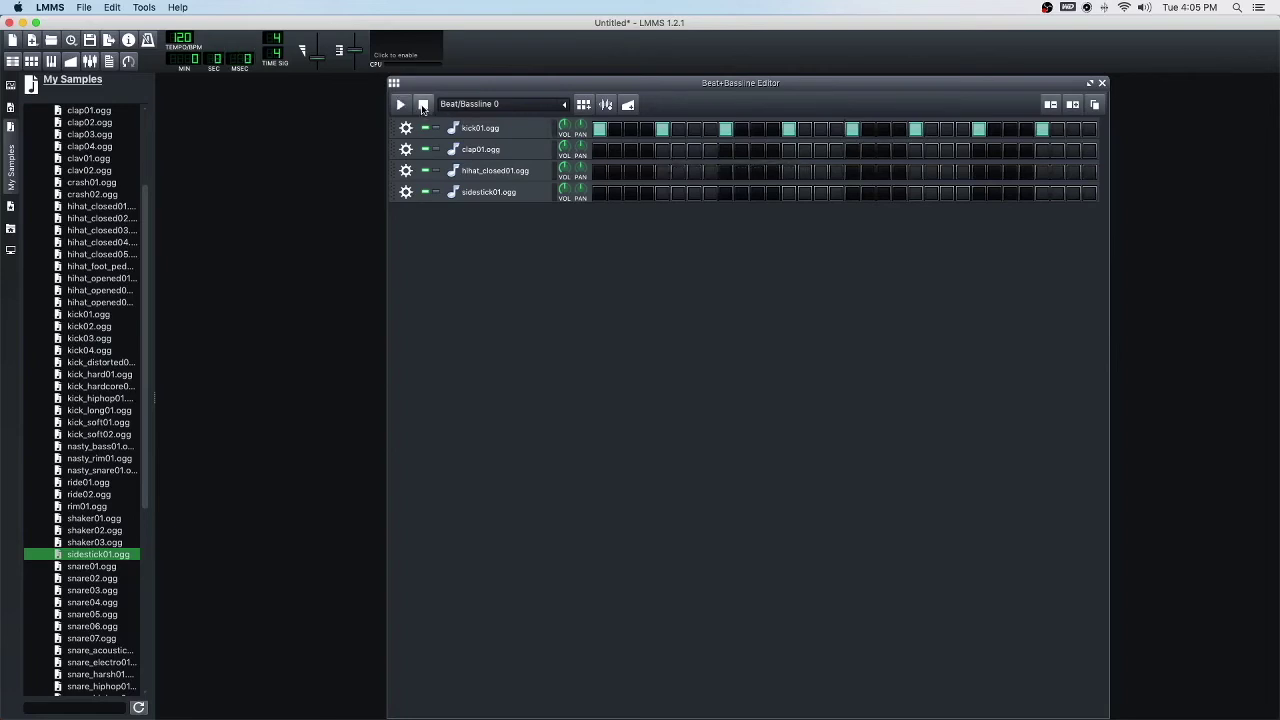
# Place clap01.ogg hits on steps 5, 13, 21 and 29, and listen to them with the kick
pyautogui.click(663, 151)
pyautogui.click(789, 151)
pyautogui.click(915, 151)
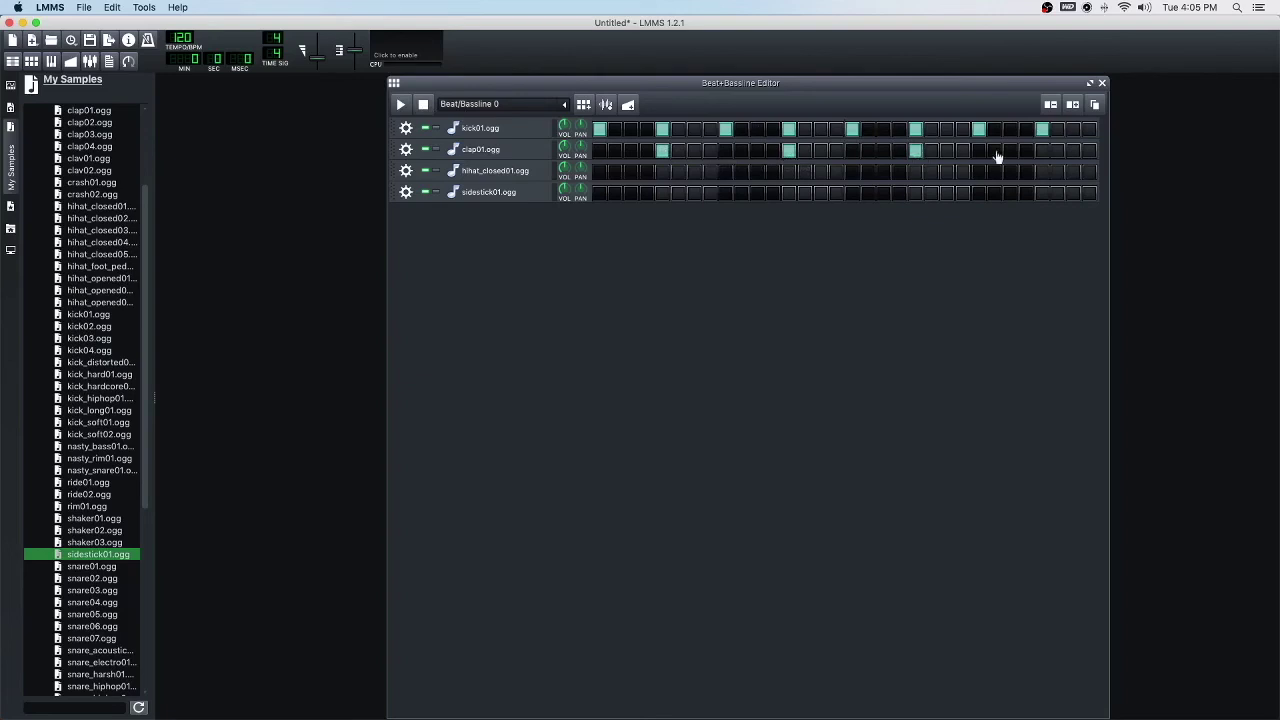
pyautogui.click(1042, 151)
pyautogui.click(400, 105)
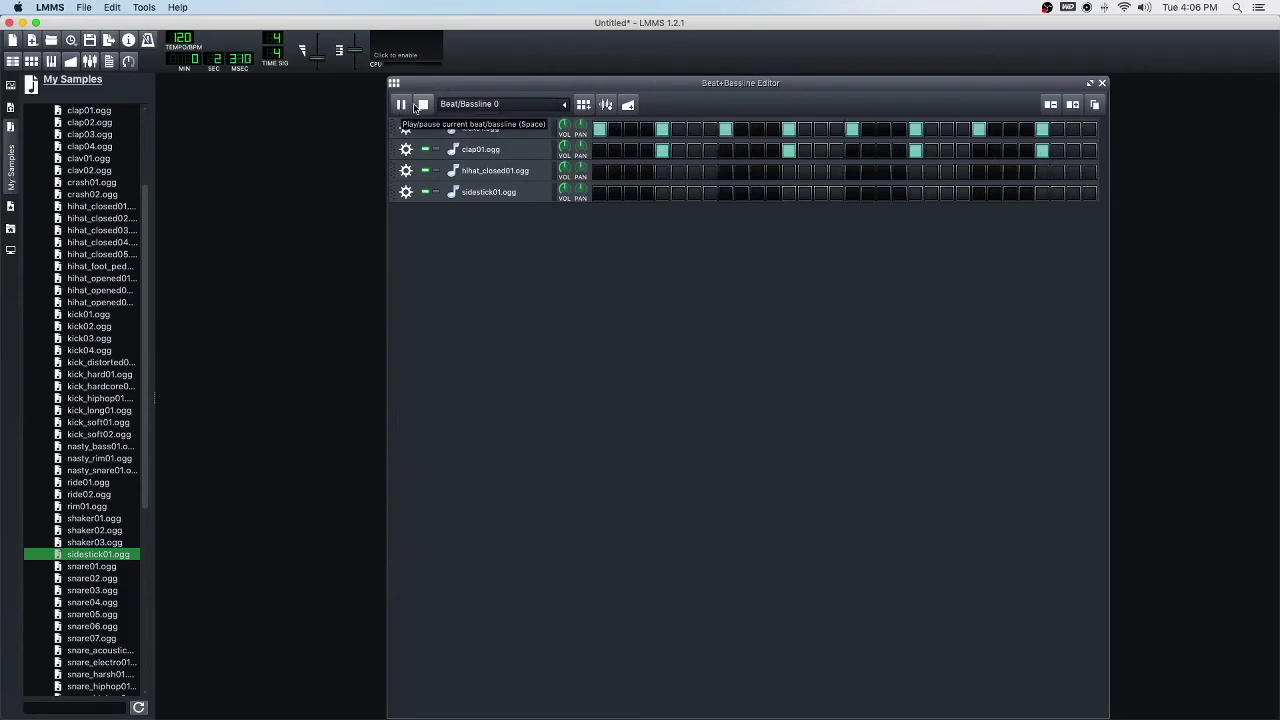
pyautogui.click(423, 105)
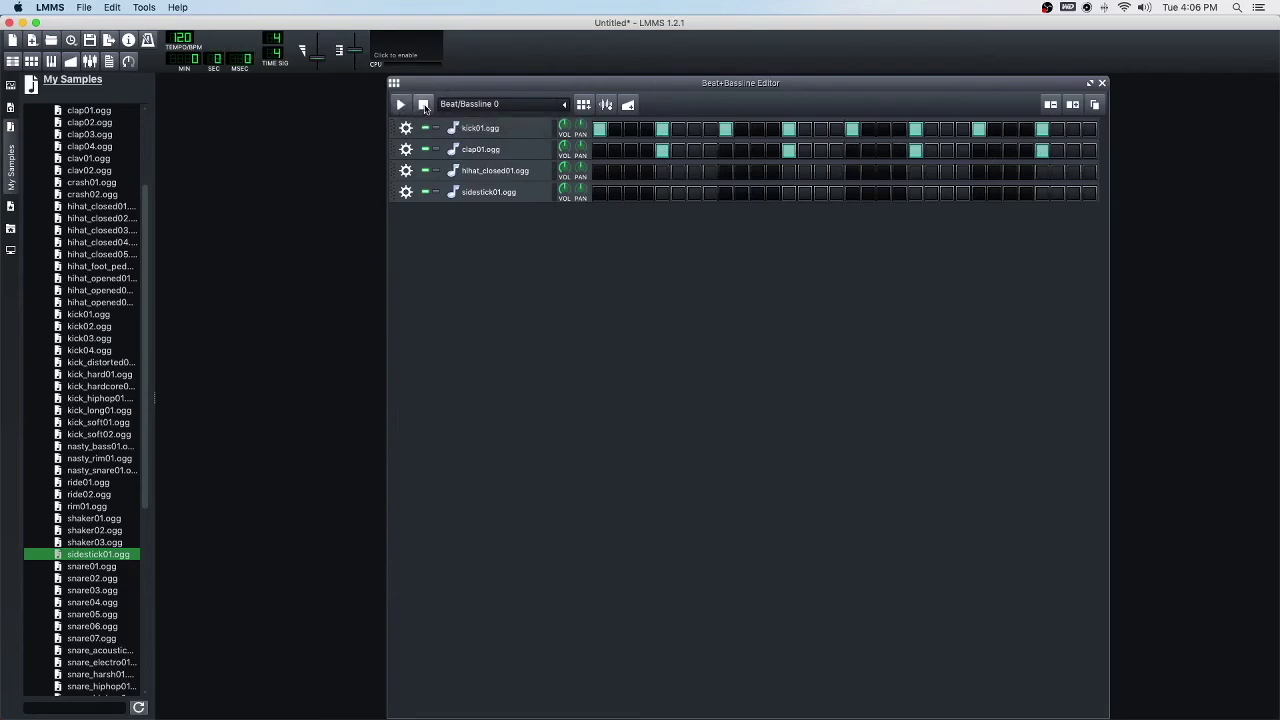
# Place hihat_closed01.ogg hits on every fourth step from step 1 to step 29, matching the kick
pyautogui.click(600, 174)
pyautogui.click(662, 174)
pyautogui.click(725, 174)
pyautogui.click(789, 175)
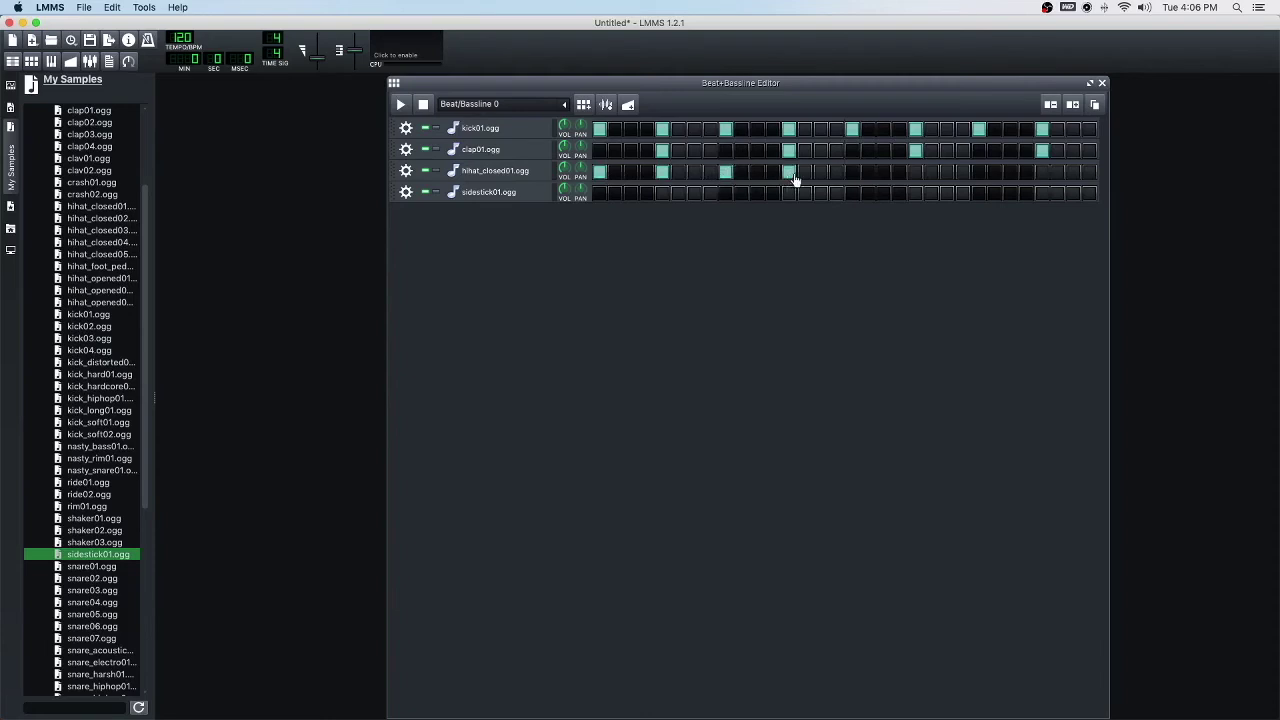
pyautogui.click(852, 175)
pyautogui.click(915, 175)
pyautogui.click(979, 175)
pyautogui.click(1042, 175)
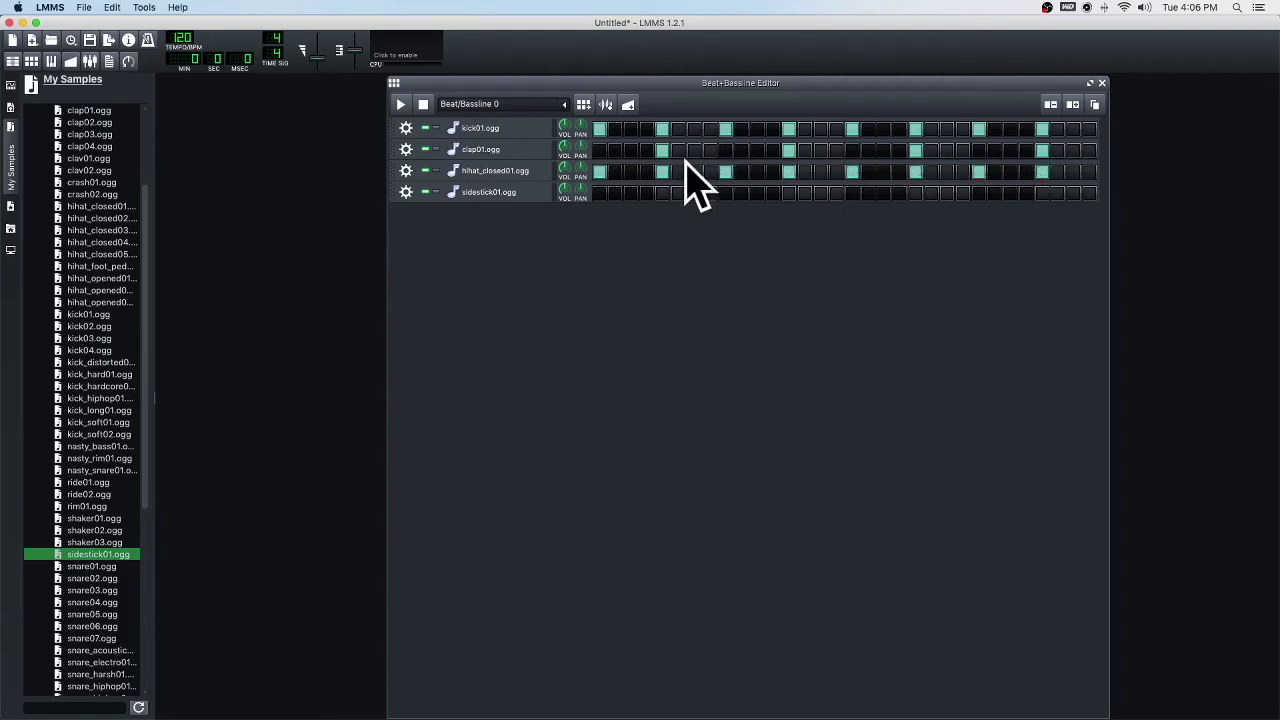
# During playback, add hihat_closed01.ogg hits on every fourth step from step 3 to step 31, and stop the loop
pyautogui.click(401, 106)
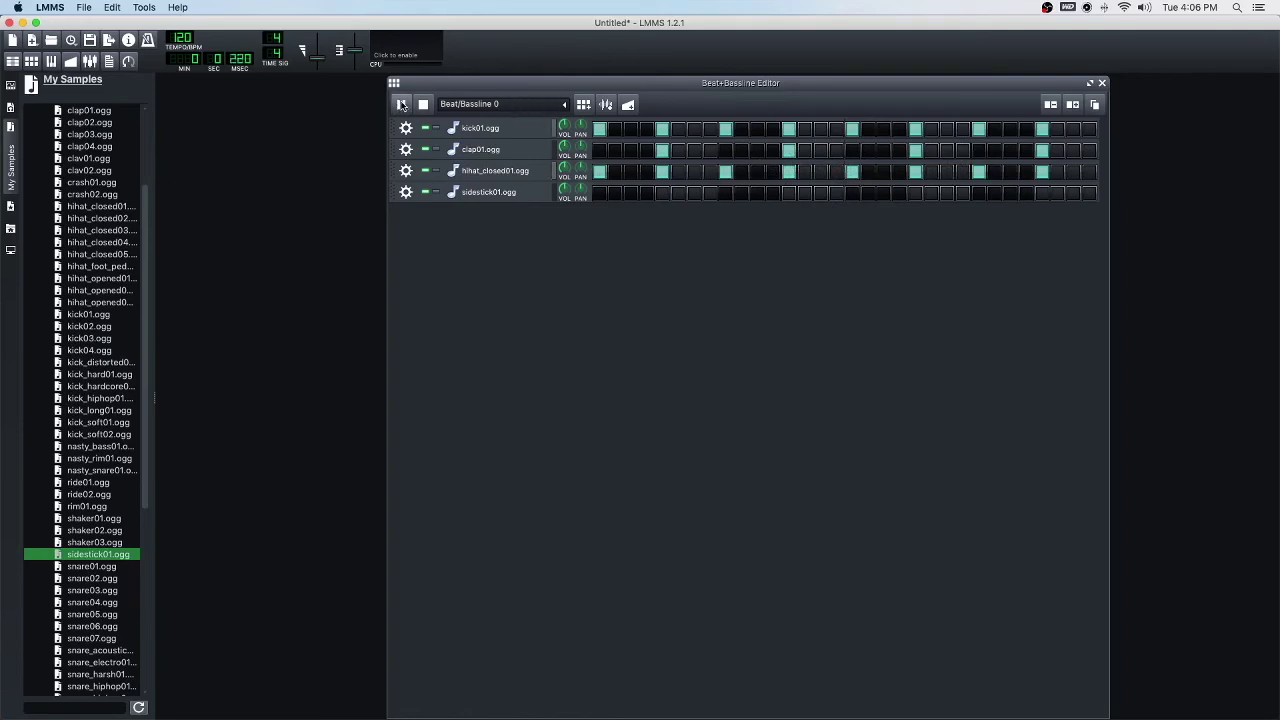
pyautogui.click(631, 172)
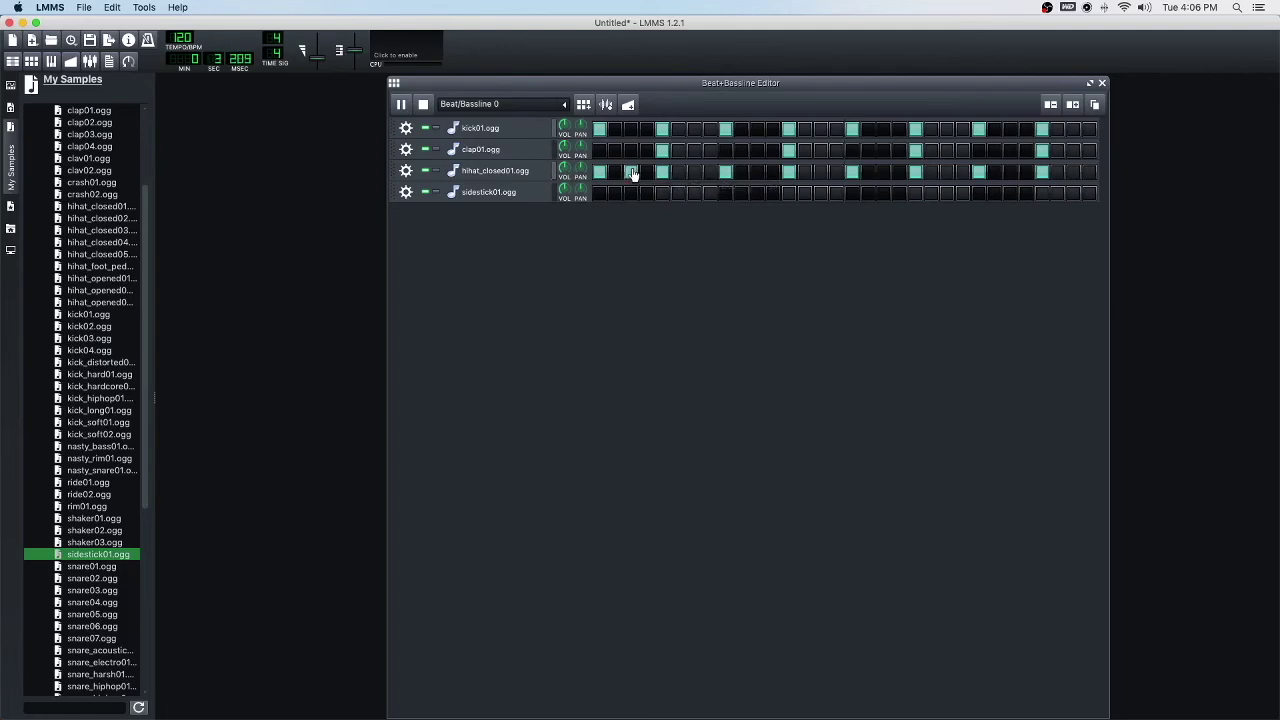
pyautogui.click(694, 172)
pyautogui.click(757, 172)
pyautogui.click(821, 172)
pyautogui.click(885, 174)
pyautogui.click(947, 174)
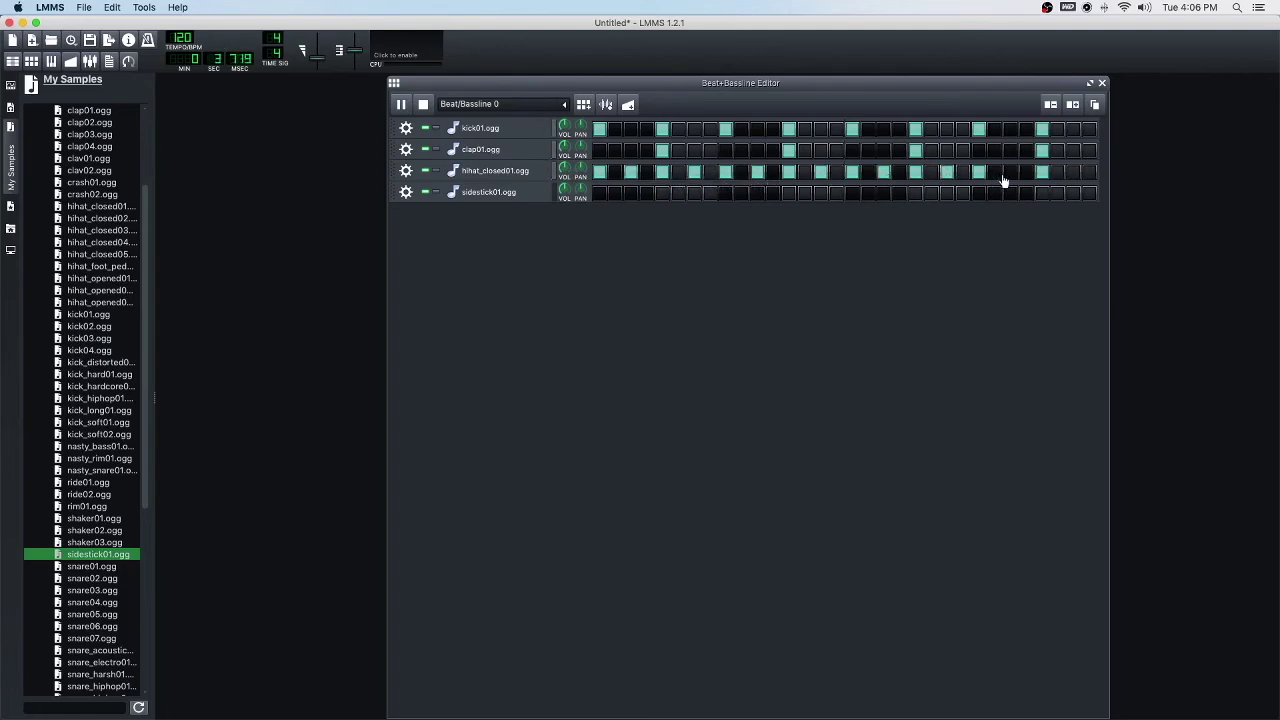
pyautogui.click(1010, 173)
pyautogui.click(1074, 173)
pyautogui.click(424, 105)
# Place sidestick01.ogg hits on every fourth step from step 3 to step 31 and play the full beat
pyautogui.click(631, 194)
pyautogui.click(695, 194)
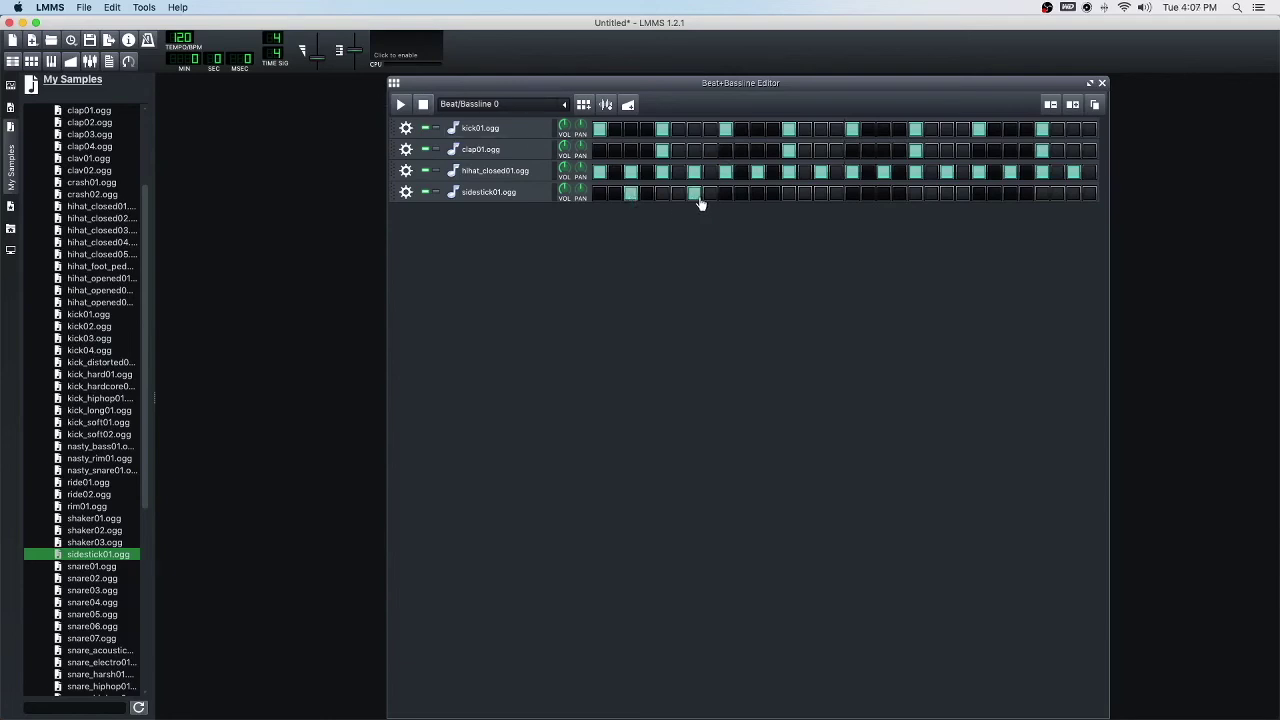
pyautogui.click(757, 194)
pyautogui.click(821, 194)
pyautogui.click(885, 195)
pyautogui.click(946, 195)
pyautogui.click(1010, 194)
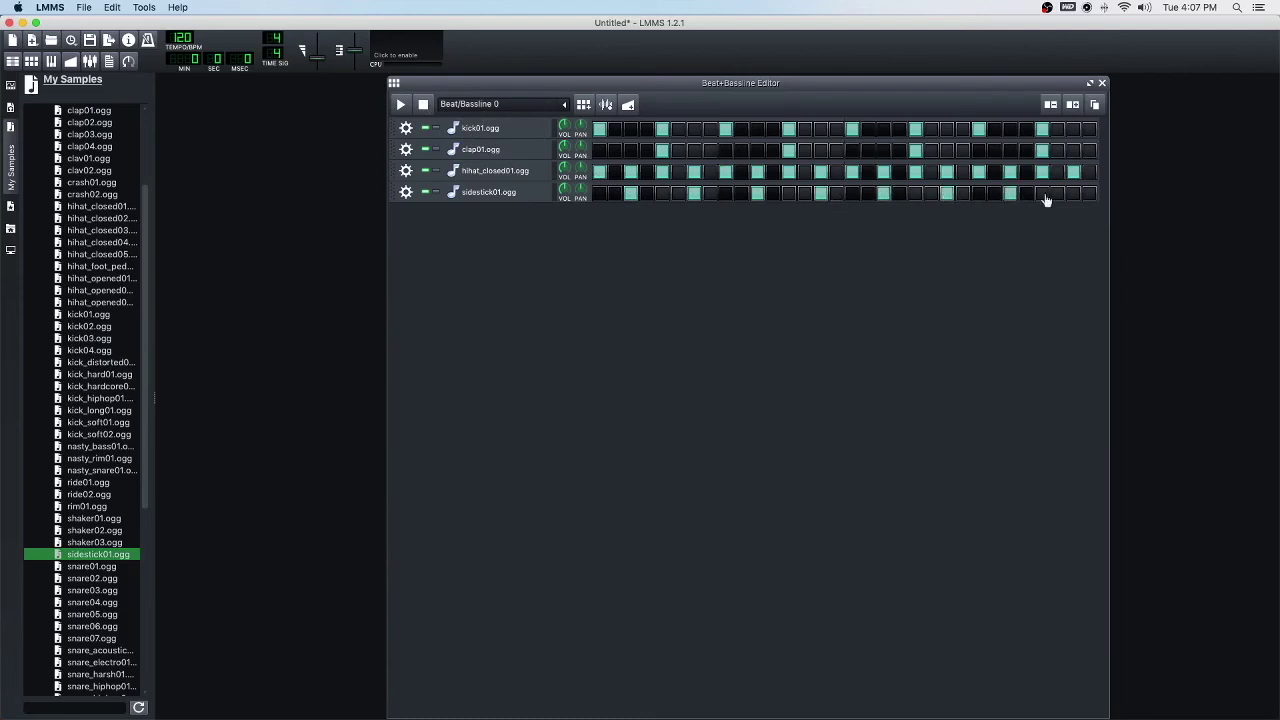
pyautogui.click(1073, 194)
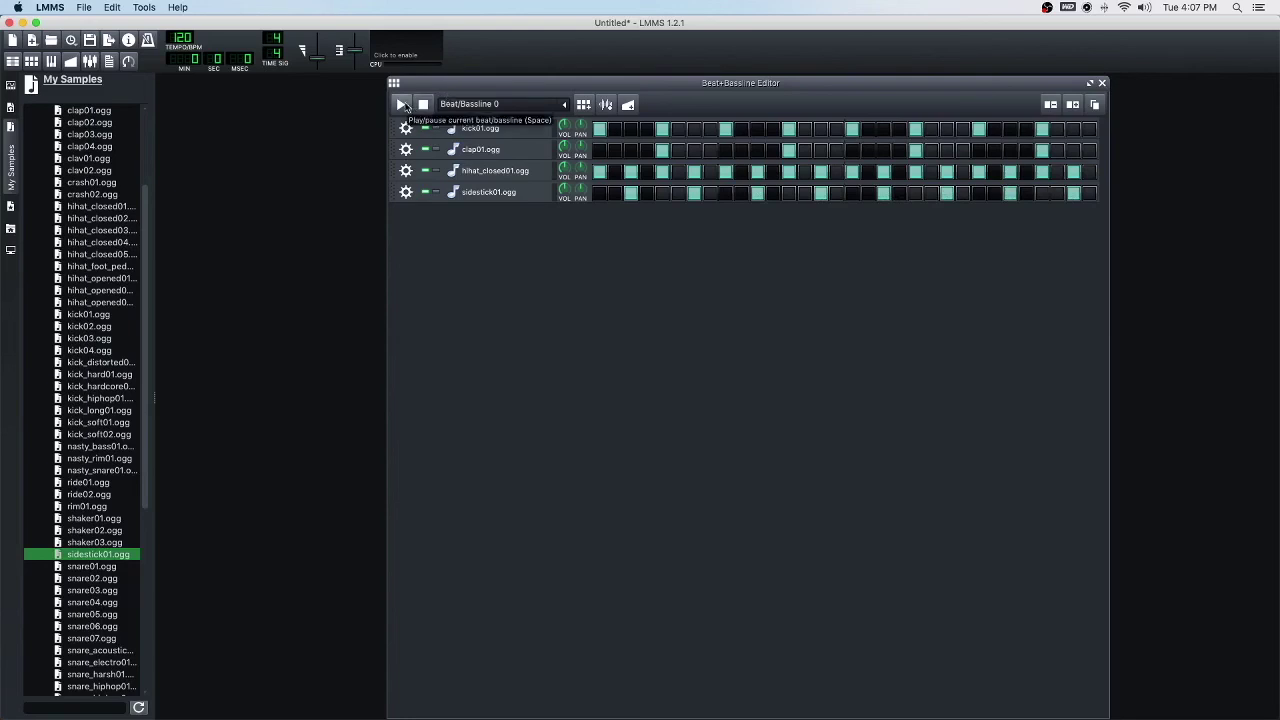
pyautogui.click(402, 105)
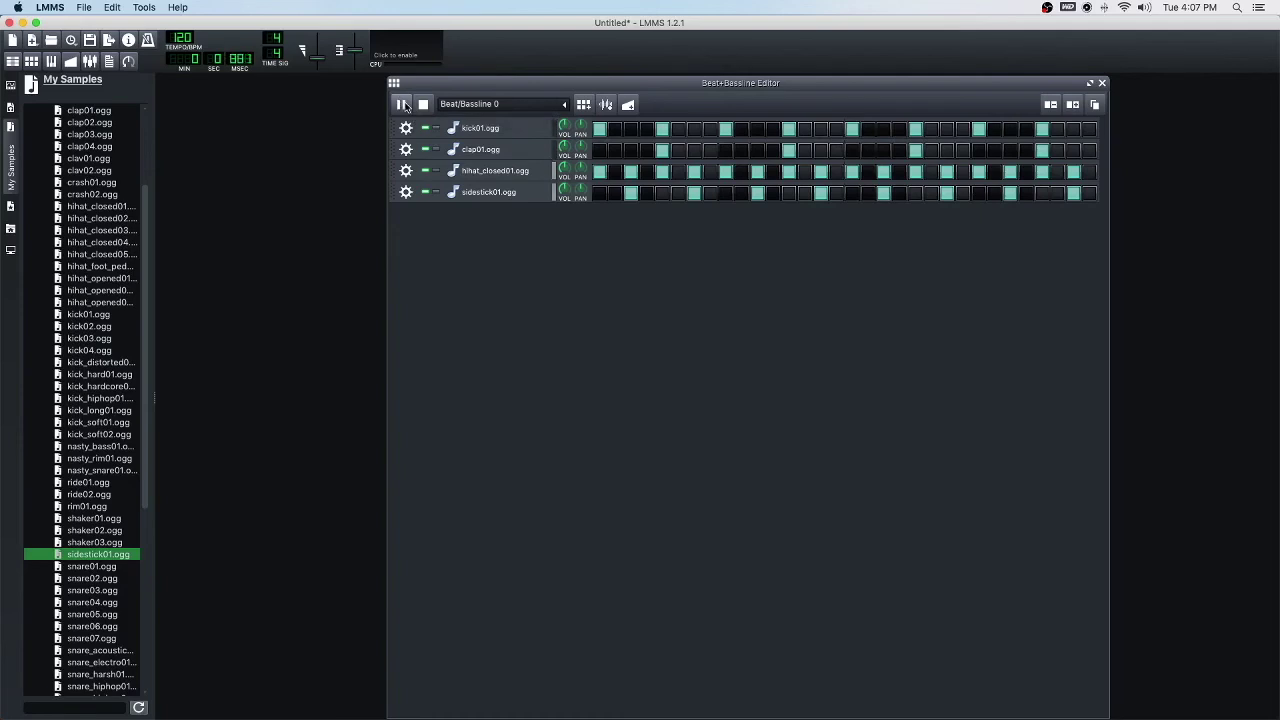
# Stop the full beat, solo the sidestick01.ogg track and play it on its own
pyautogui.click(631, 195)
pyautogui.click(423, 104)
pyautogui.click(426, 194)
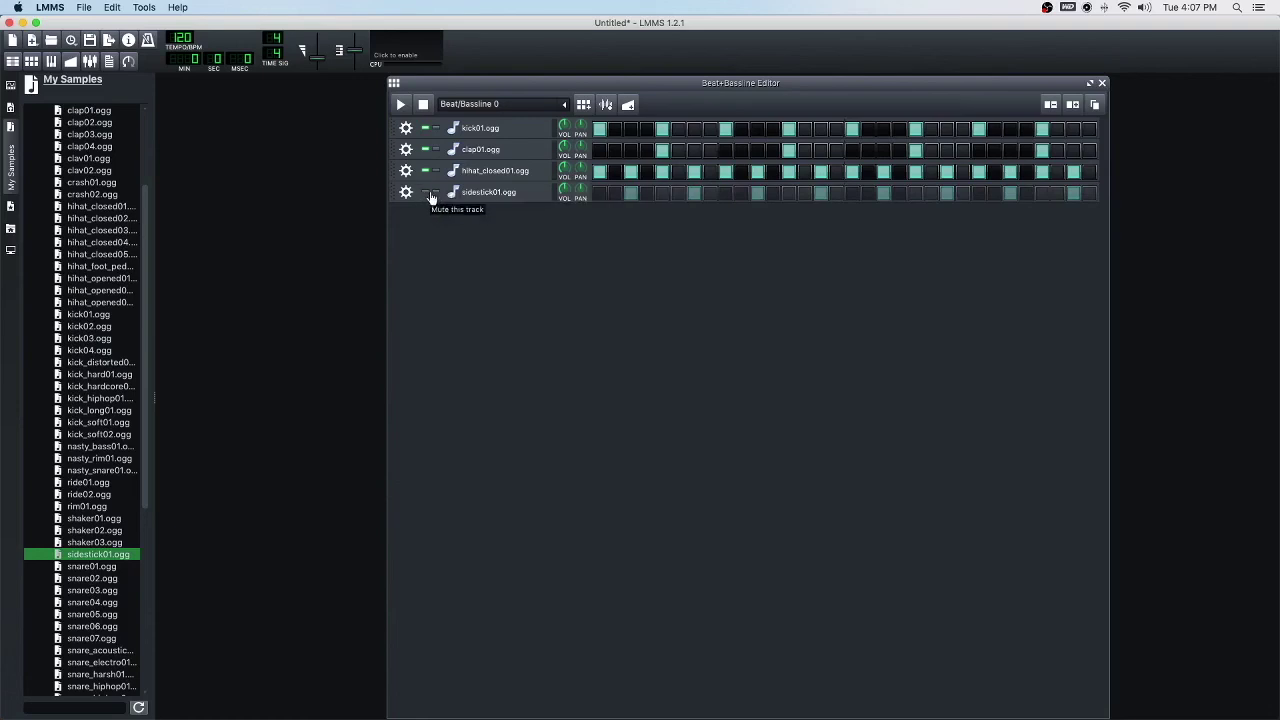
pyautogui.click(436, 194)
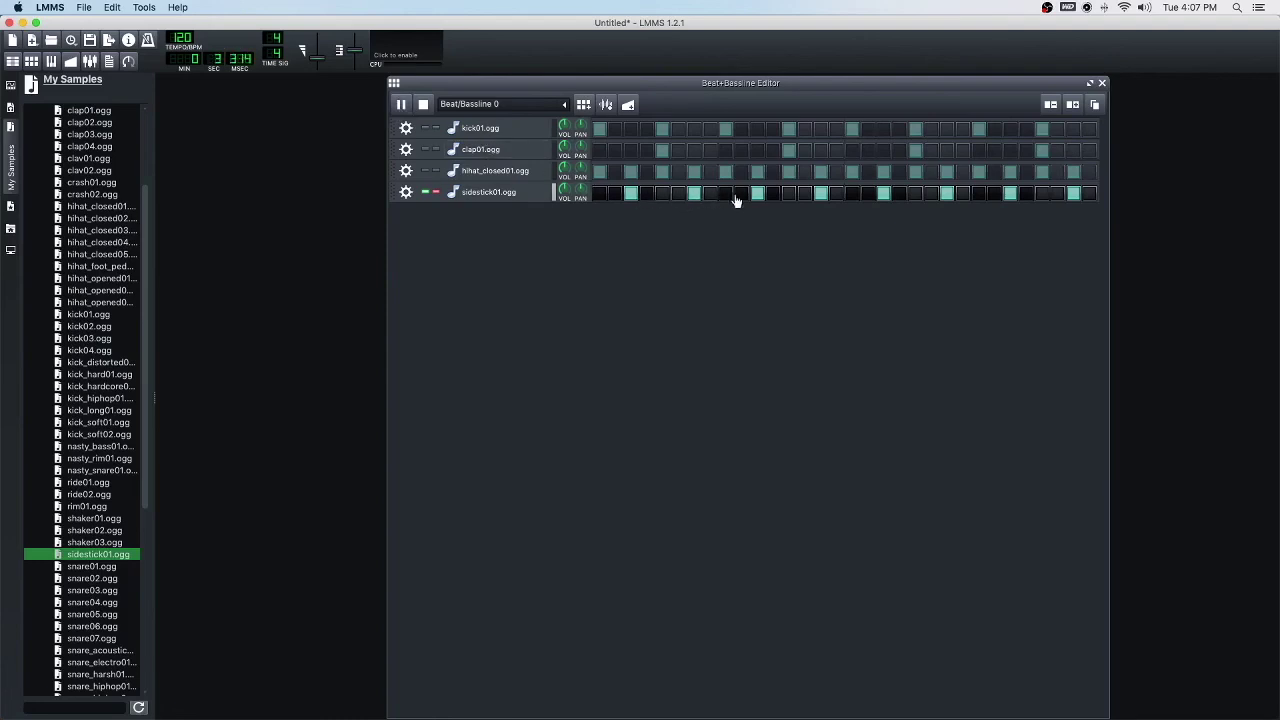
# Add extra sidestick01.ogg hits on steps 18 and 5 during playback, leaving step 32 empty
pyautogui.click(869, 195)
pyautogui.click(1091, 197)
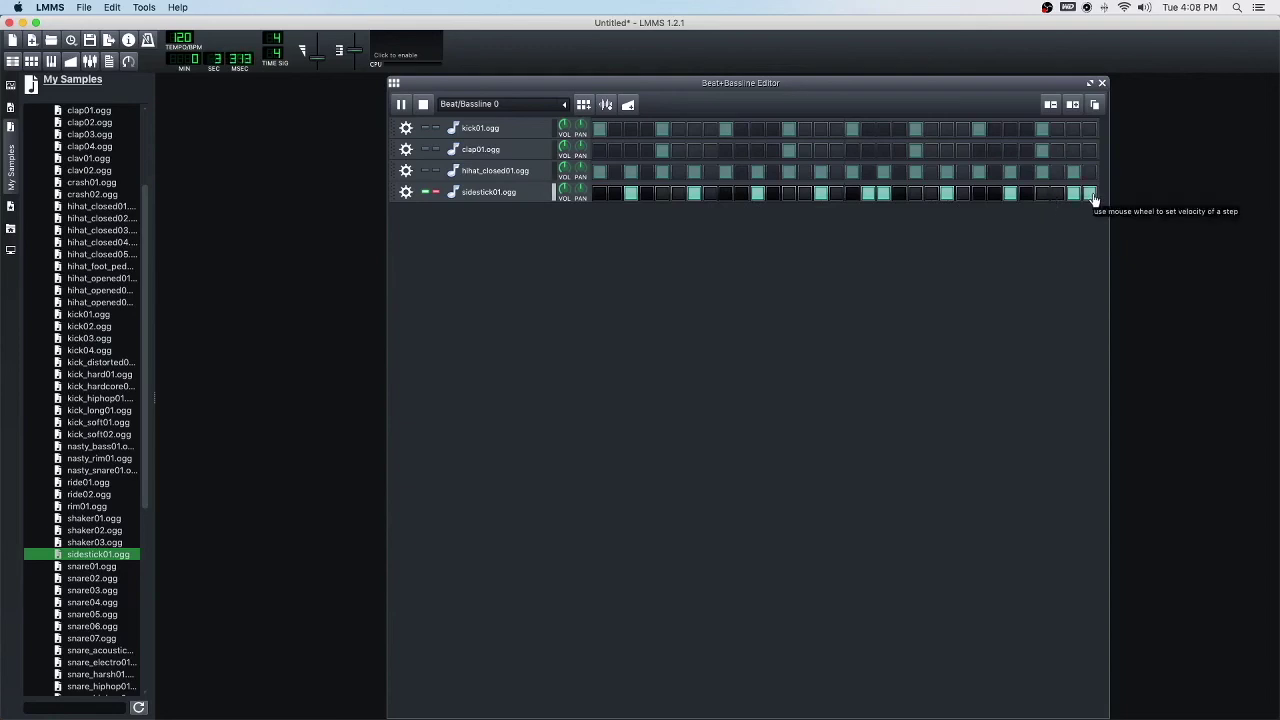
pyautogui.click(1091, 195)
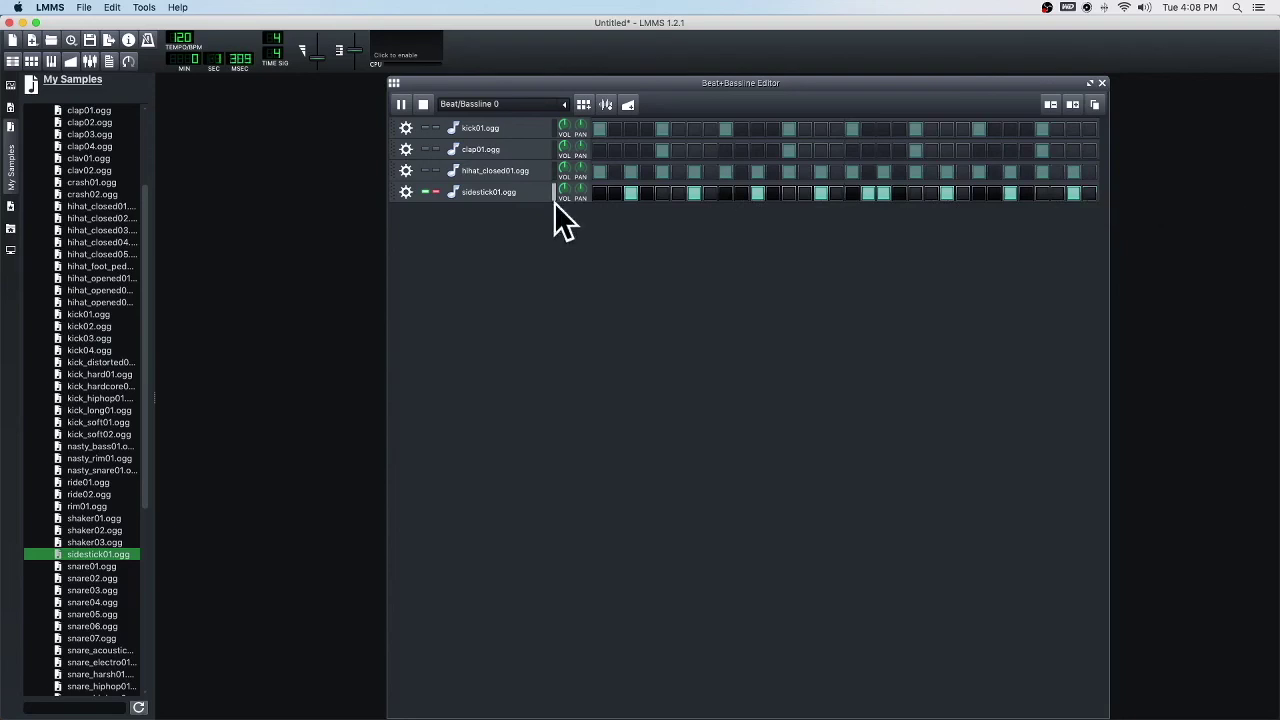
pyautogui.click(660, 197)
# Turn off solo on sidestick01.ogg so all four tracks play, adjust the track volume balance, and stop playback
pyautogui.click(436, 192)
pyautogui.click(425, 193)
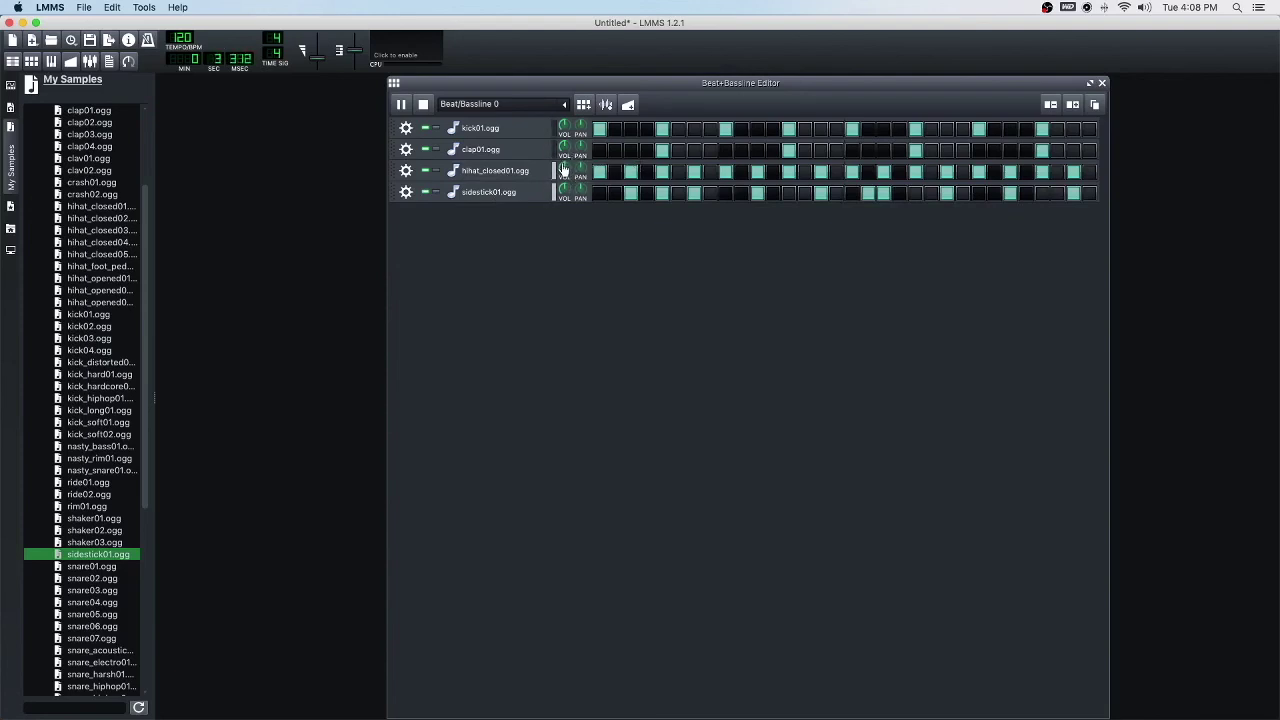
pyautogui.moveTo(564, 157); pyautogui.dragTo(564, 135)
pyautogui.click(422, 104)
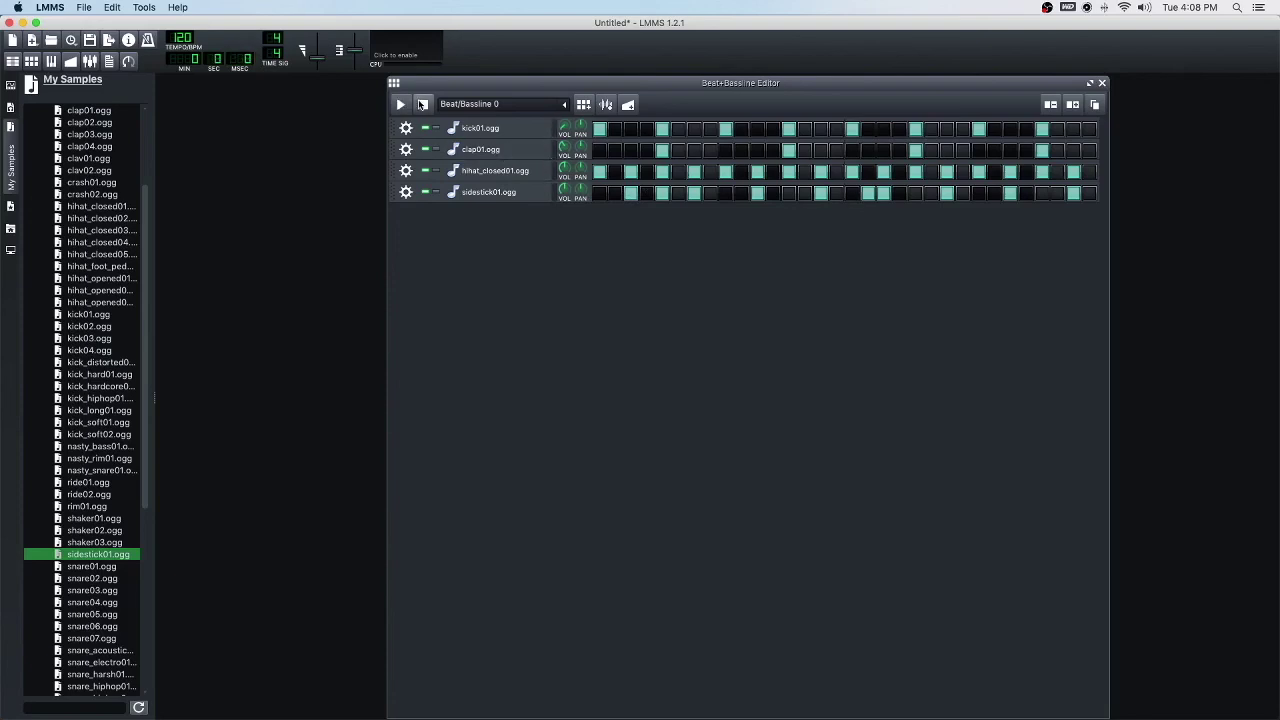